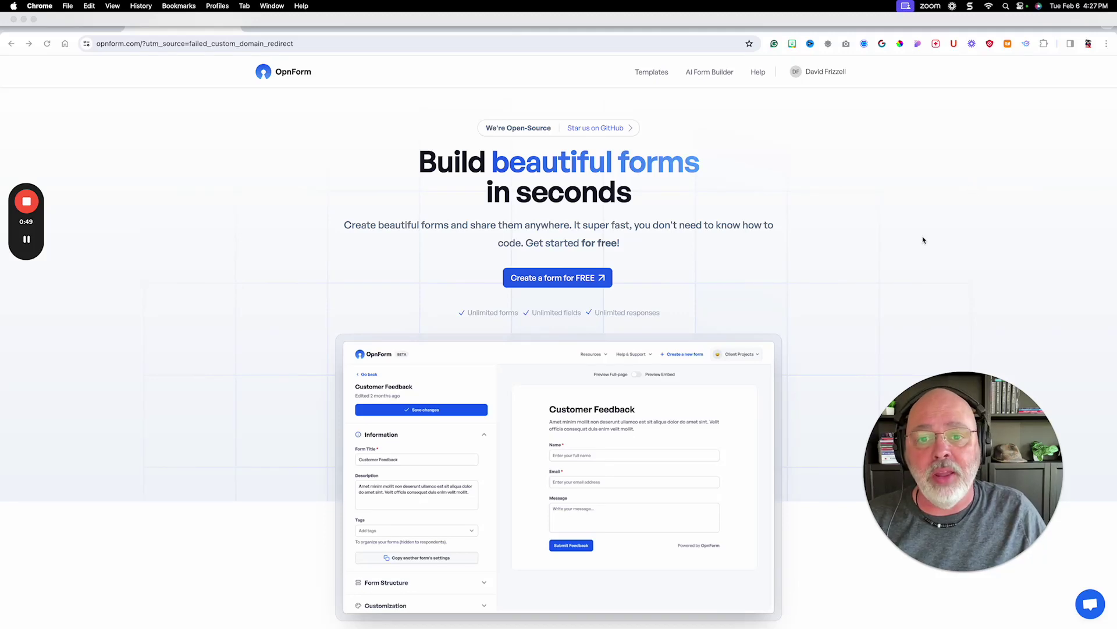
Skim the landing page's Create, Share and Get Results sections, then return to the Your Forms dashboard
{"action": "scroll", "coordinate": [768, 265], "scroll_direction": "down", "scroll_amount": 3}
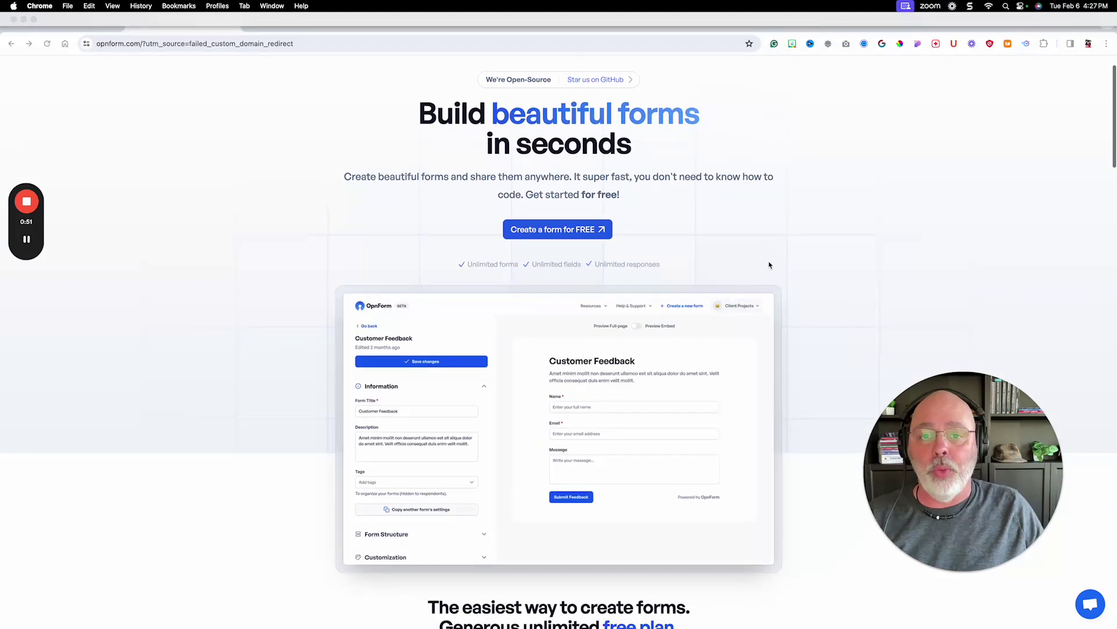
{"action": "scroll", "coordinate": [769, 265], "scroll_direction": "down", "scroll_amount": 3}
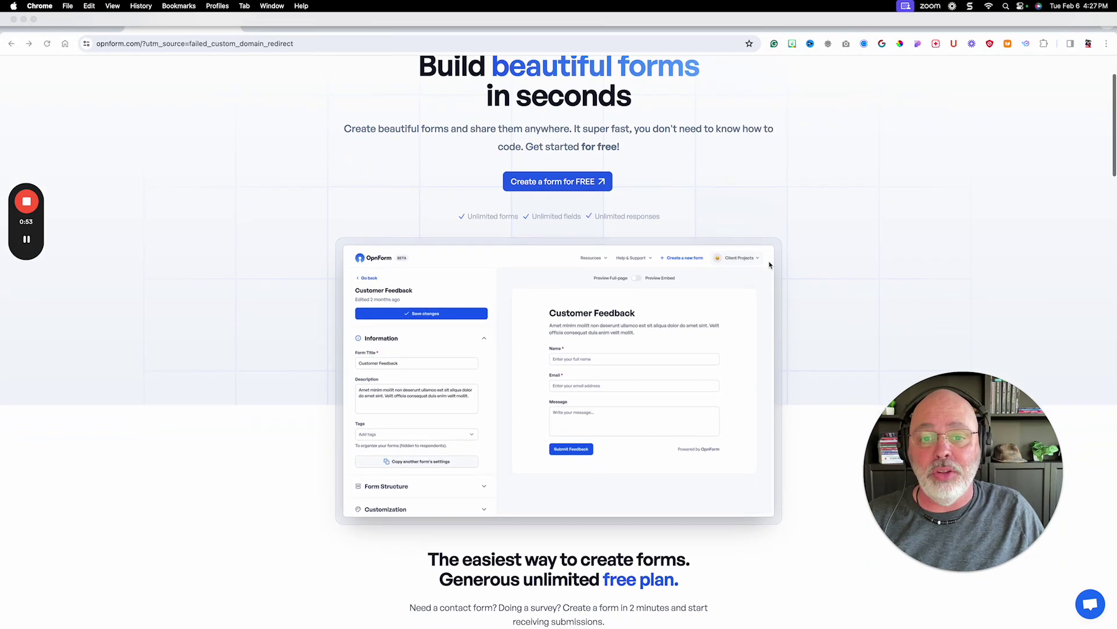
{"action": "scroll", "coordinate": [766, 267], "scroll_direction": "down", "scroll_amount": 5}
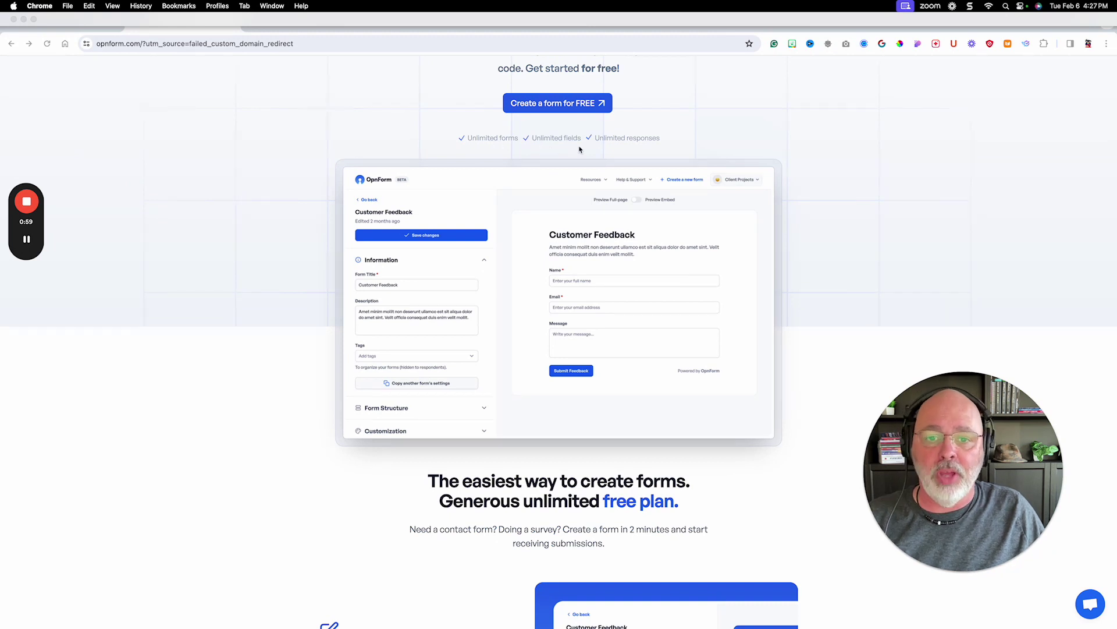
{"action": "scroll", "coordinate": [683, 222], "scroll_direction": "down", "scroll_amount": 2}
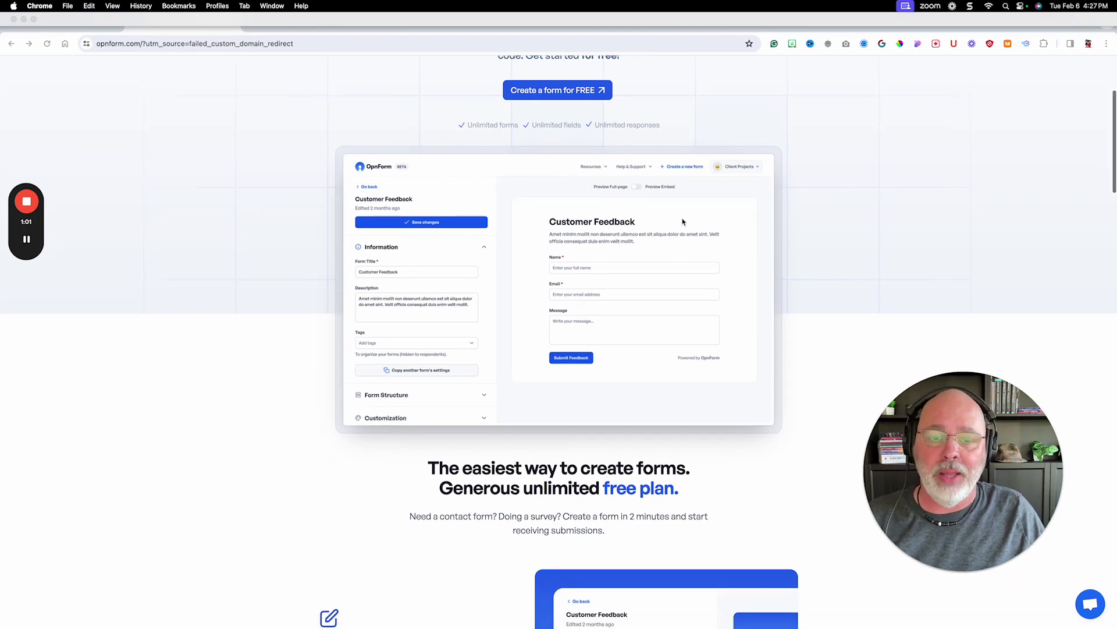
{"action": "scroll", "coordinate": [683, 222], "scroll_direction": "down", "scroll_amount": 5}
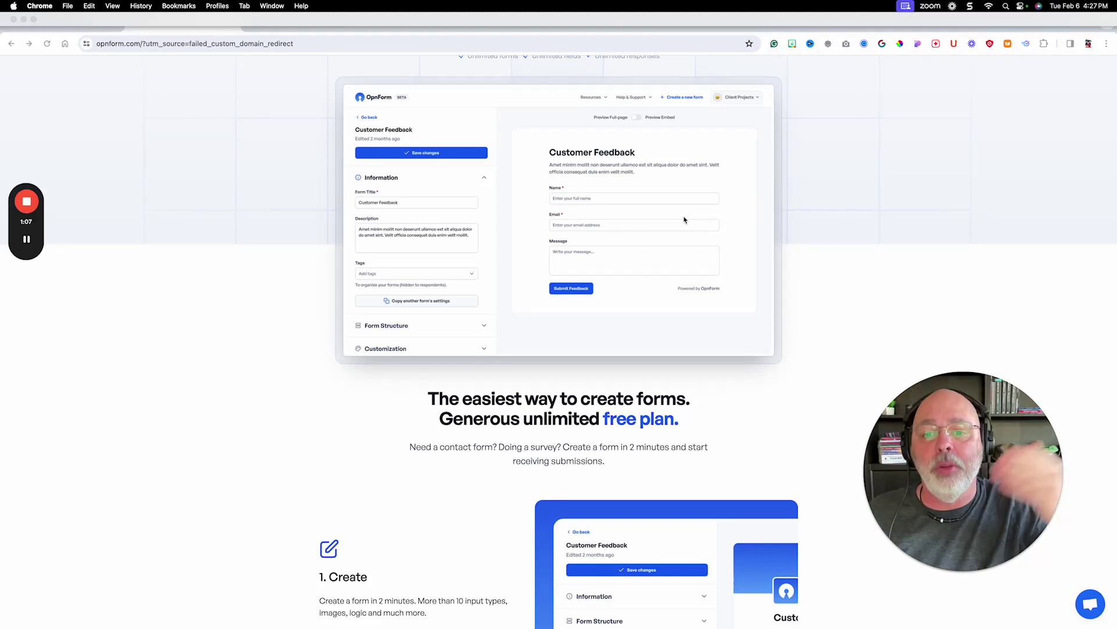
{"action": "scroll", "coordinate": [678, 217], "scroll_direction": "down", "scroll_amount": 7}
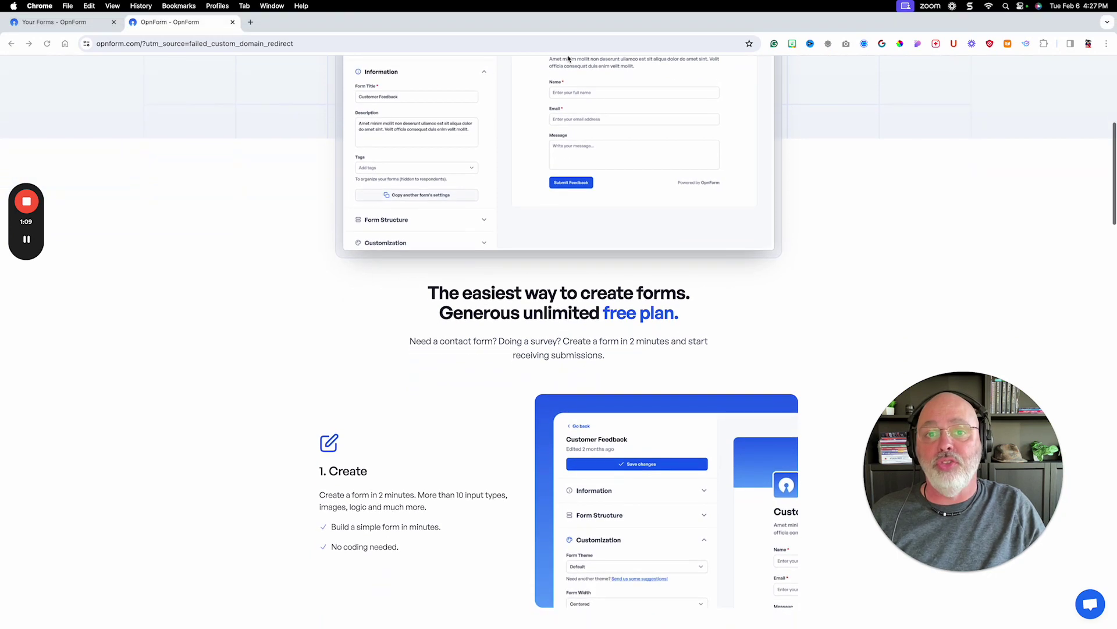
{"action": "scroll", "coordinate": [560, 295], "scroll_direction": "down", "scroll_amount": 8}
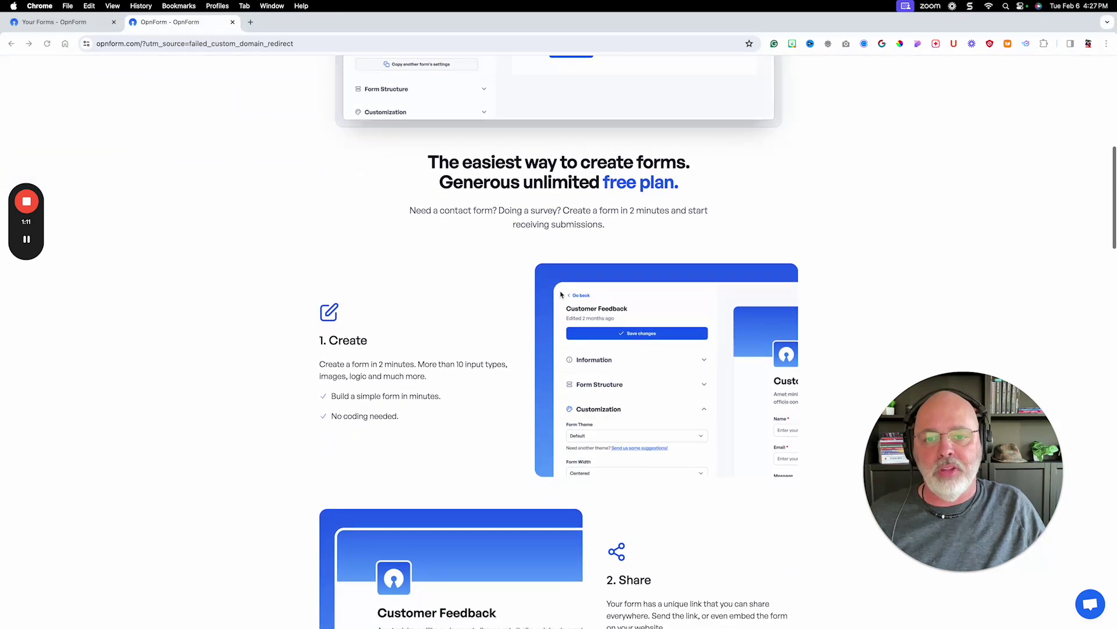
{"action": "scroll", "coordinate": [459, 264], "scroll_direction": "down", "scroll_amount": 3}
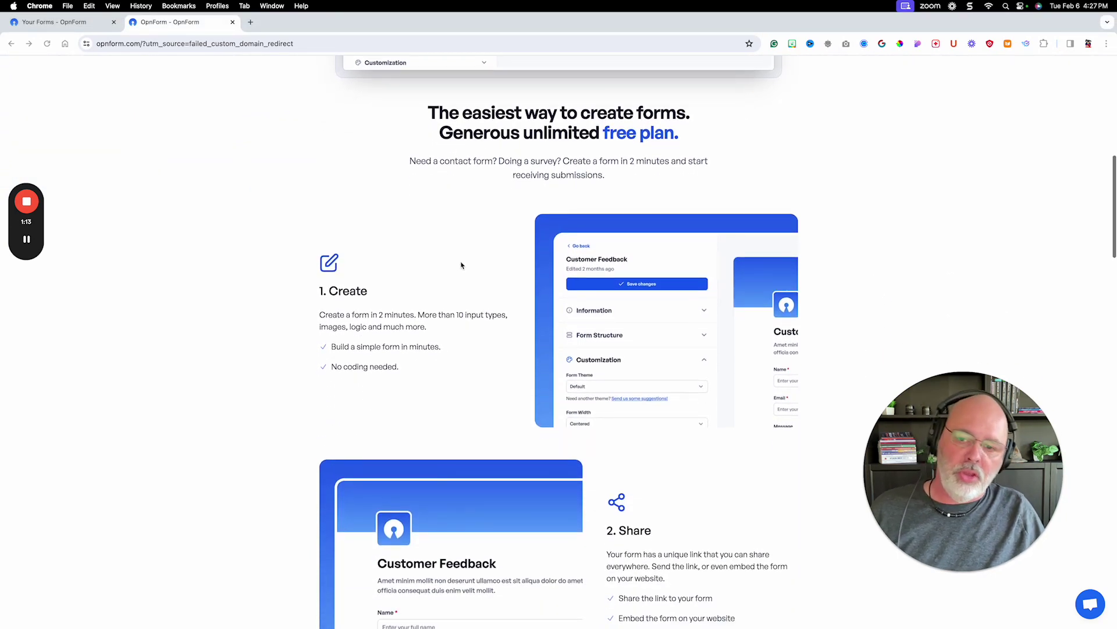
{"action": "scroll", "coordinate": [479, 266], "scroll_direction": "down", "scroll_amount": 5}
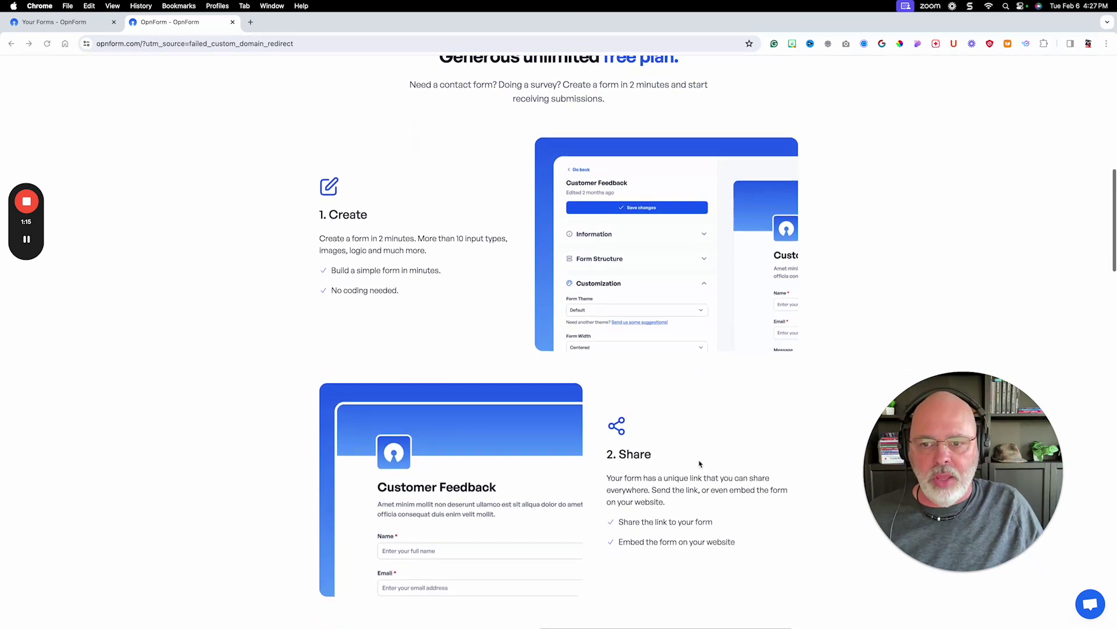
{"action": "scroll", "coordinate": [705, 386], "scroll_direction": "down", "scroll_amount": 9}
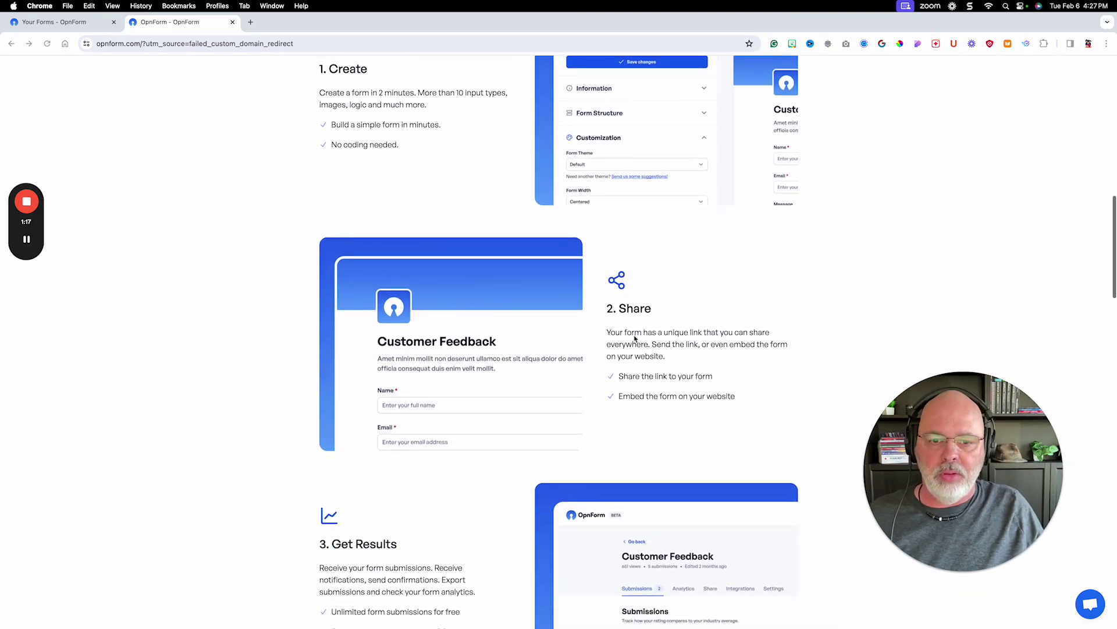
{"action": "scroll", "coordinate": [687, 372], "scroll_direction": "down", "scroll_amount": 1}
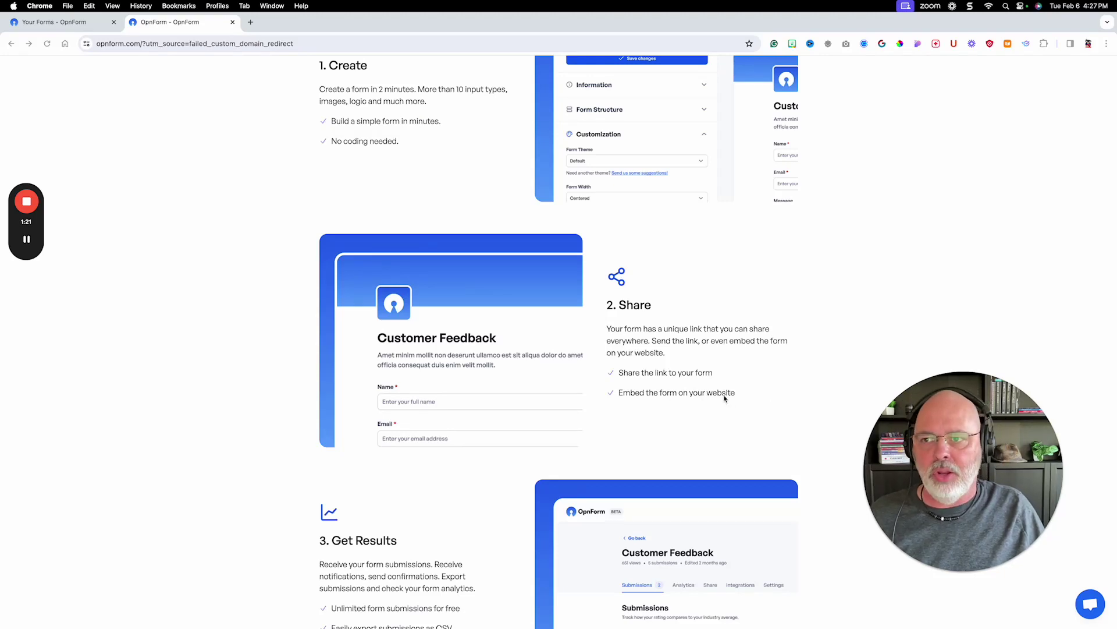
{"action": "scroll", "coordinate": [745, 392], "scroll_direction": "down", "scroll_amount": 5}
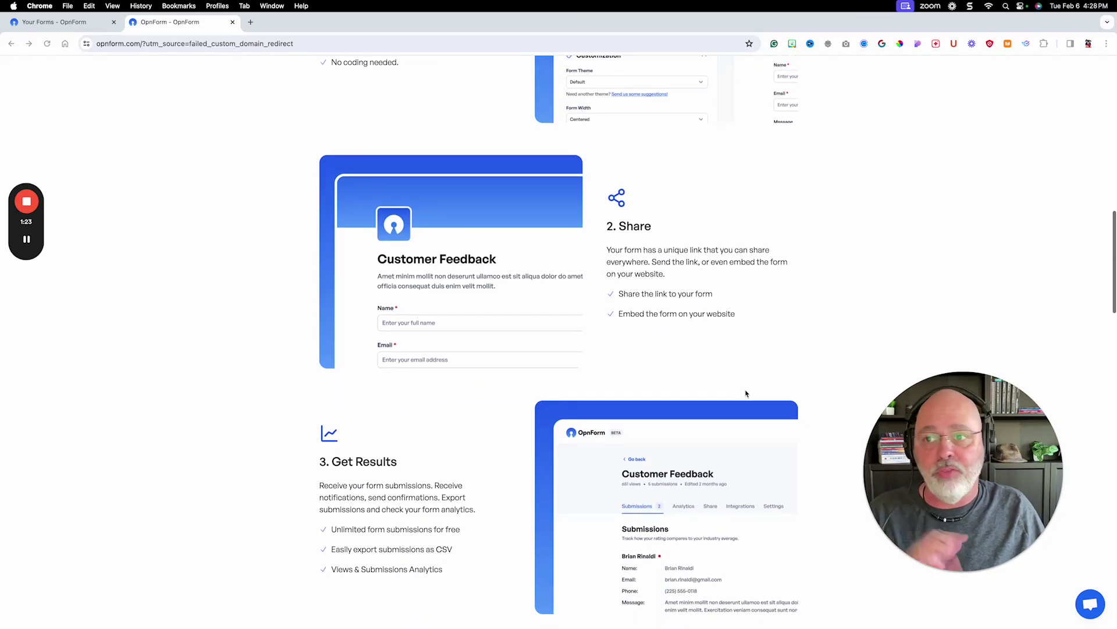
{"action": "scroll", "coordinate": [746, 393], "scroll_direction": "down", "scroll_amount": 5}
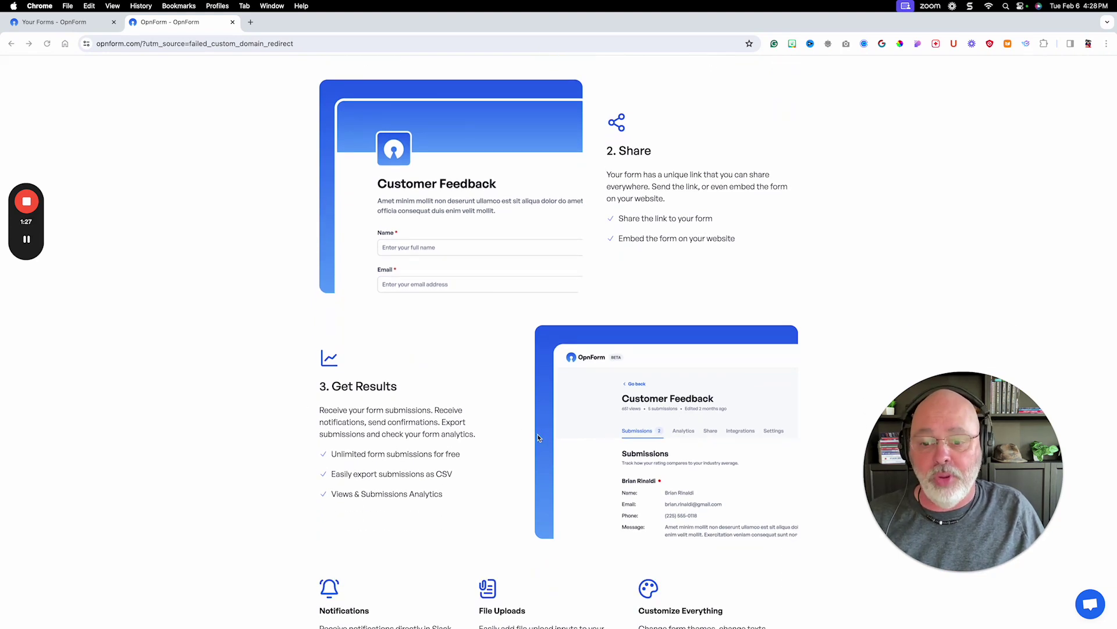
{"action": "scroll", "coordinate": [535, 435], "scroll_direction": "down", "scroll_amount": 3}
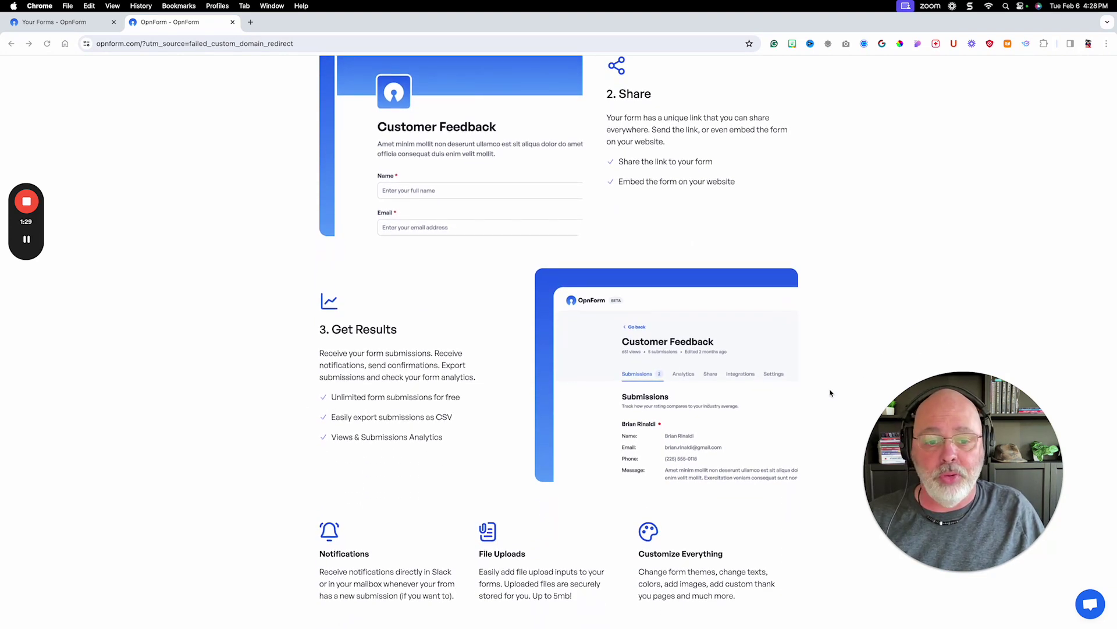
{"action": "scroll", "coordinate": [691, 437], "scroll_direction": "down", "scroll_amount": 6}
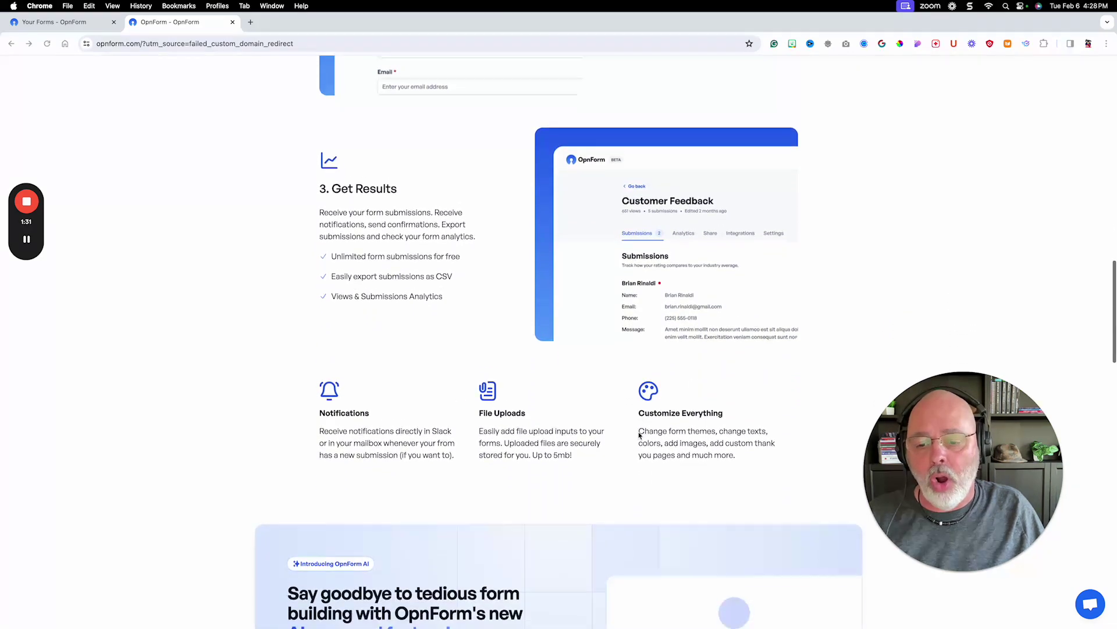
{"action": "scroll", "coordinate": [639, 436], "scroll_direction": "down", "scroll_amount": 3}
{"action": "scroll", "coordinate": [705, 389], "scroll_direction": "down", "scroll_amount": 3}
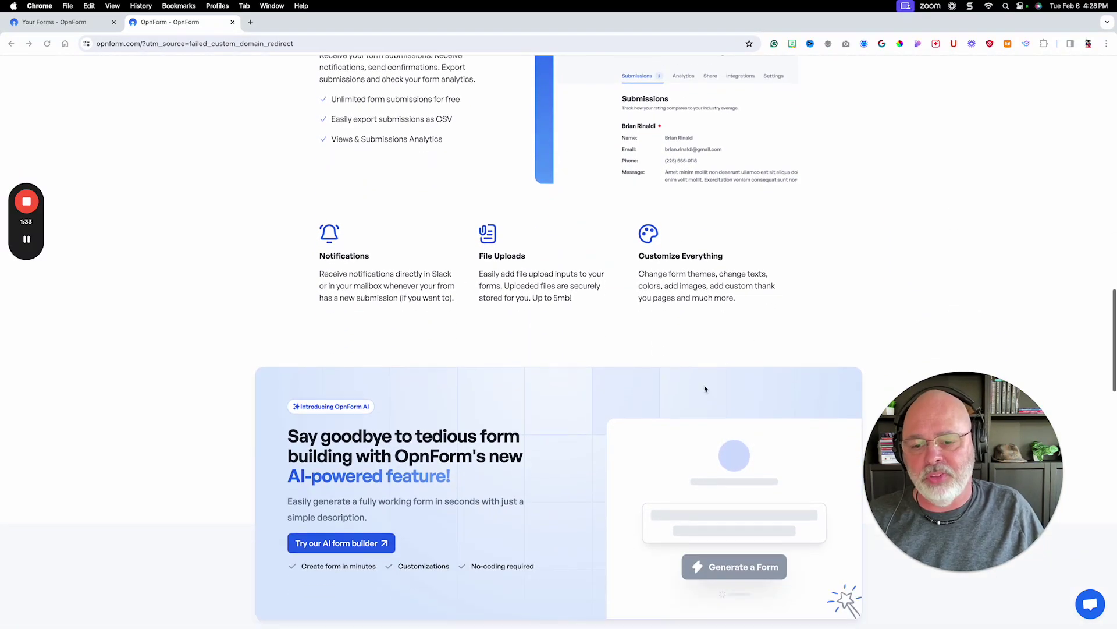
{"action": "scroll", "coordinate": [550, 403], "scroll_direction": "up", "scroll_amount": 15}
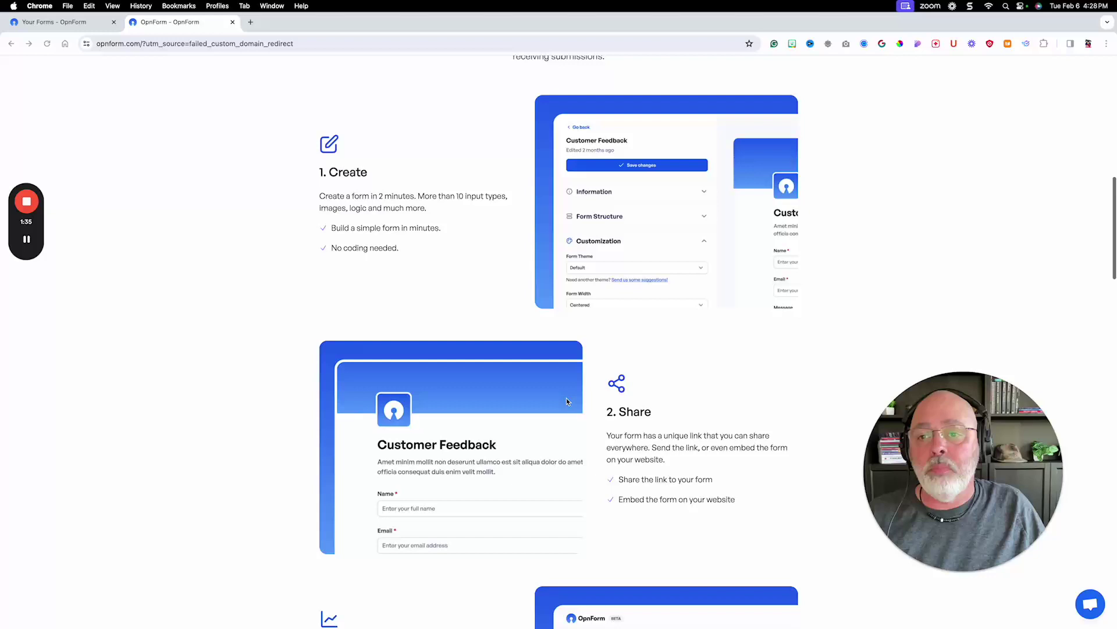
{"action": "scroll", "coordinate": [567, 401], "scroll_direction": "up", "scroll_amount": 10}
{"action": "left_click", "coordinate": [42, 25]}
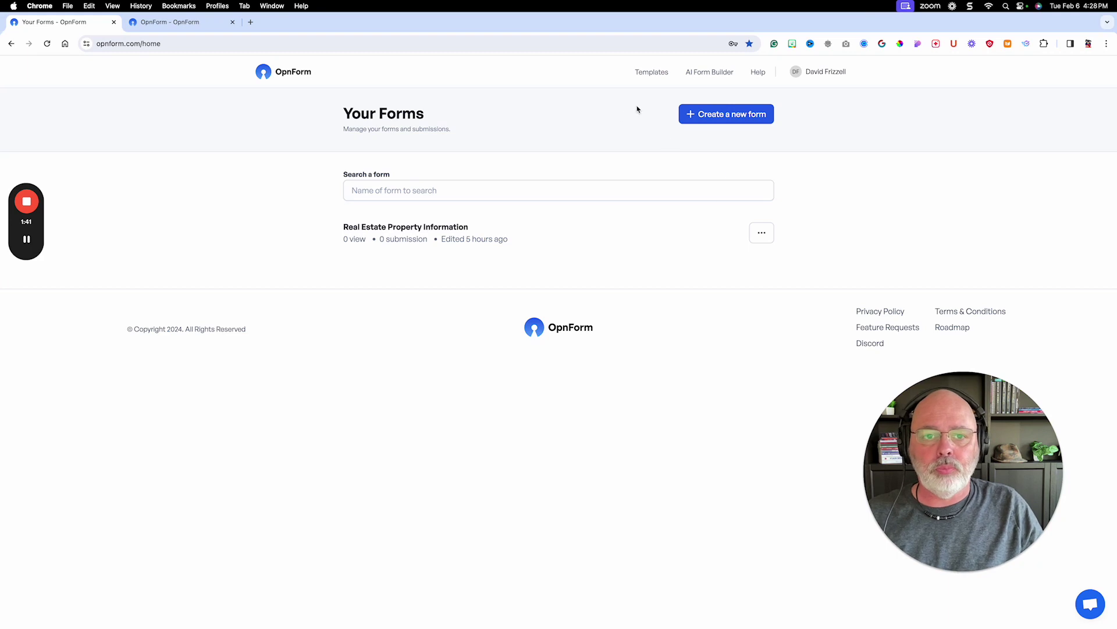
Create a new form using the 'Use our AI to create the form' option
{"action": "left_click", "coordinate": [723, 114]}
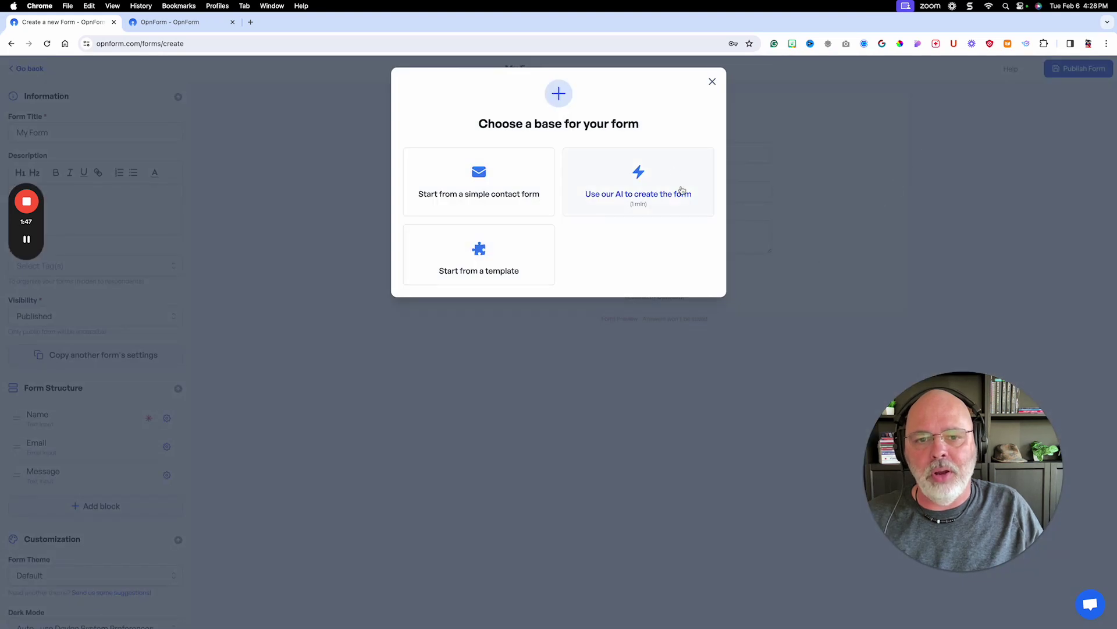
{"action": "left_click", "coordinate": [665, 174]}
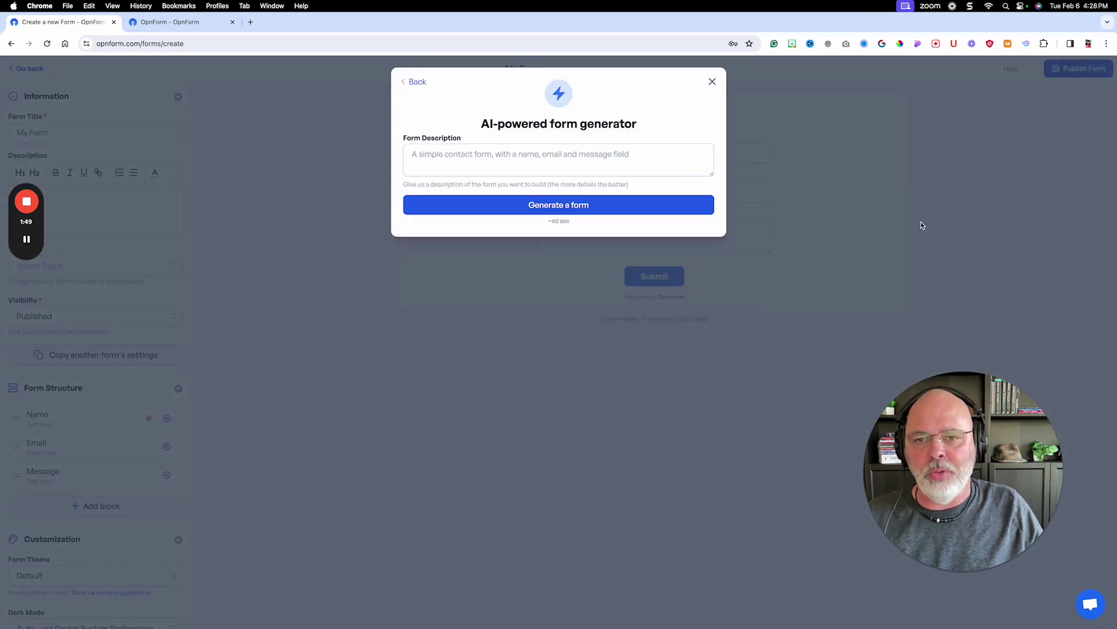
Describe a real estate investor's form for motivated house sellers, capitalize 'Create', and generate it
{"action": "left_click", "coordinate": [617, 165]}
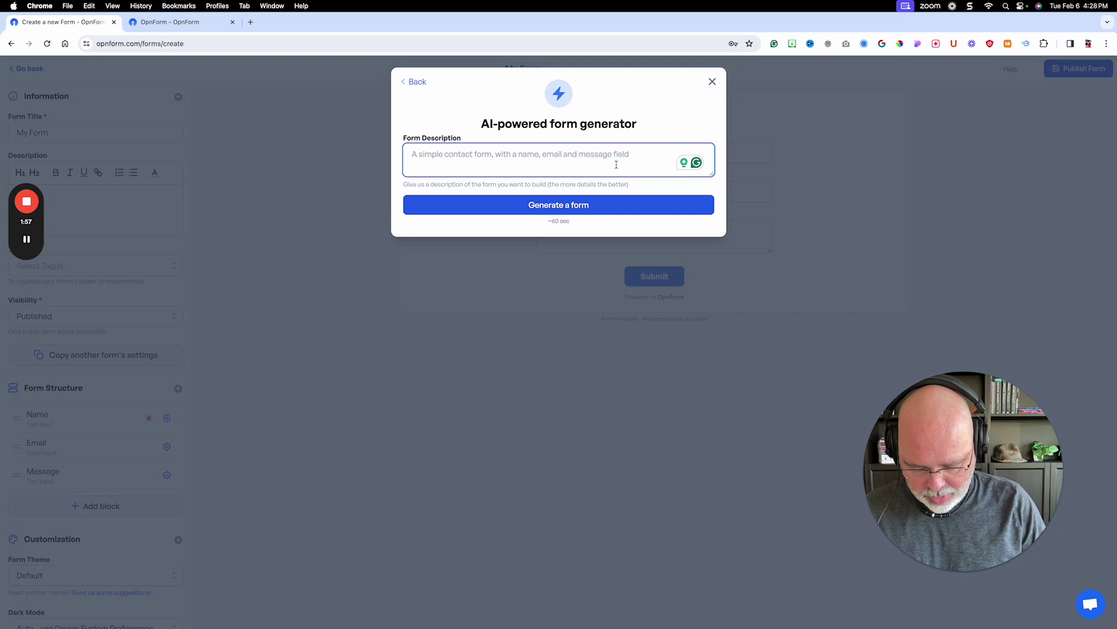
{"action": "type", "text": "I'"}
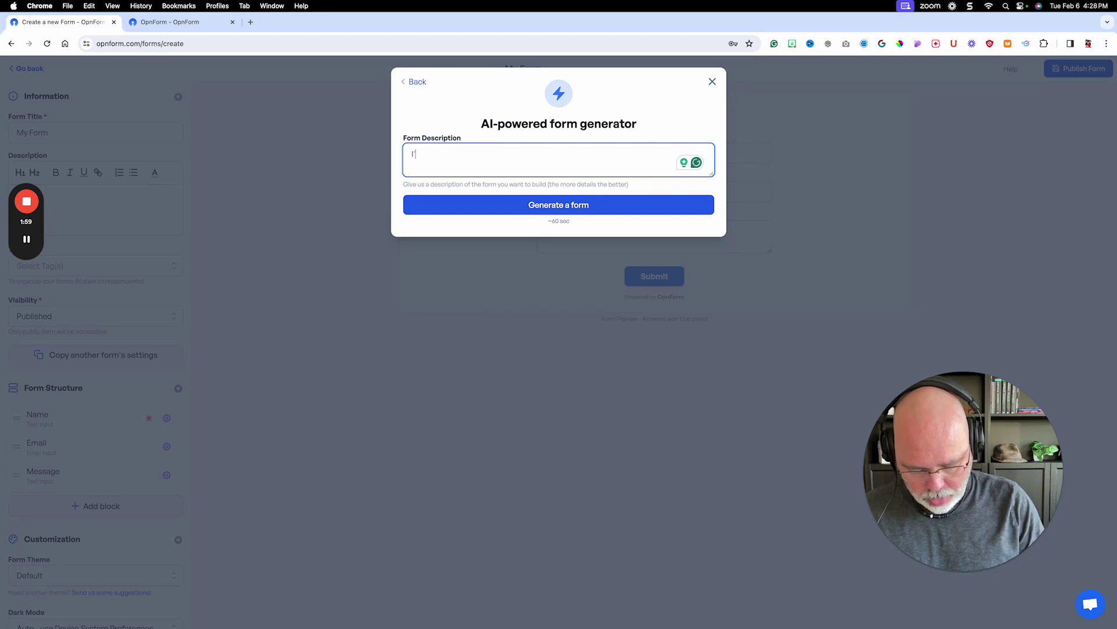
{"action": "type", "text": "m a"}
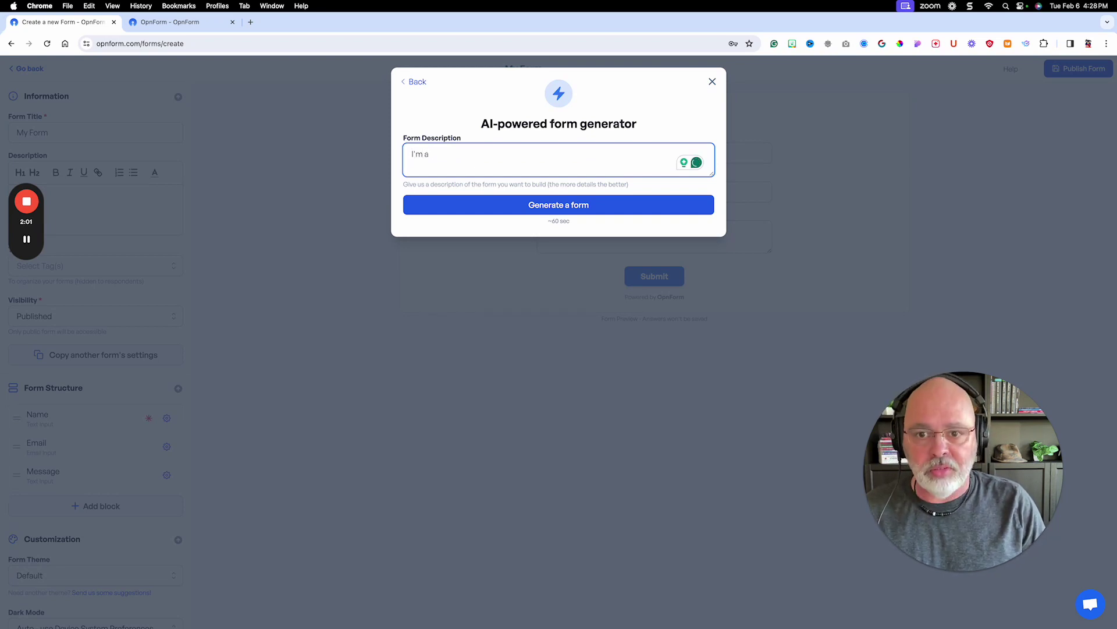
{"action": "type", "text": "n real e"}
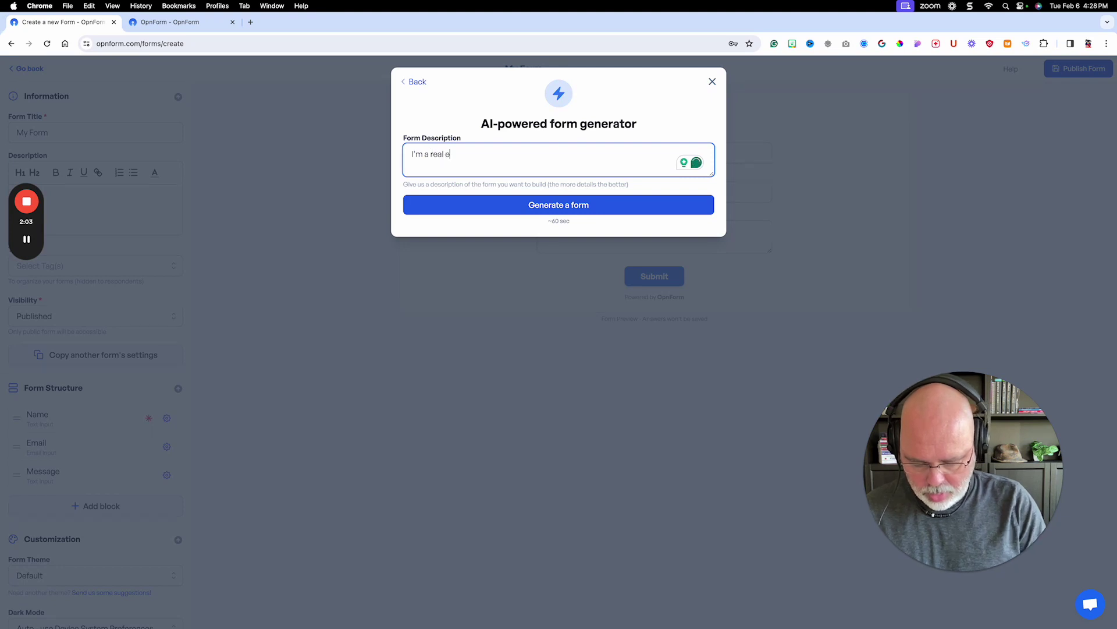
{"action": "type", "text": "state inves"}
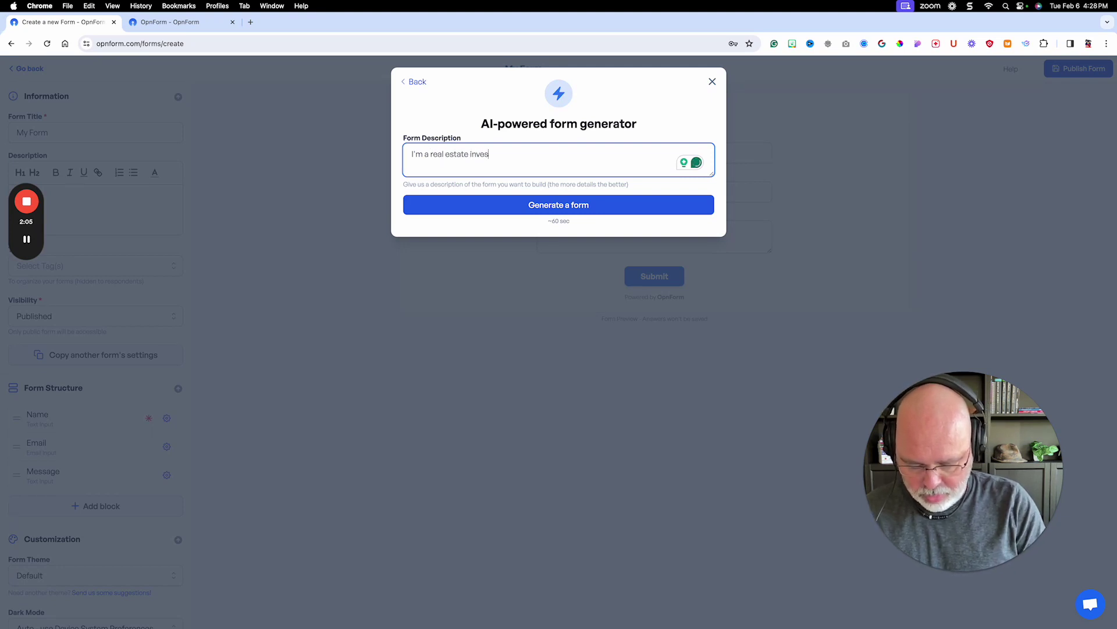
{"action": "type", "text": "tor buy"}
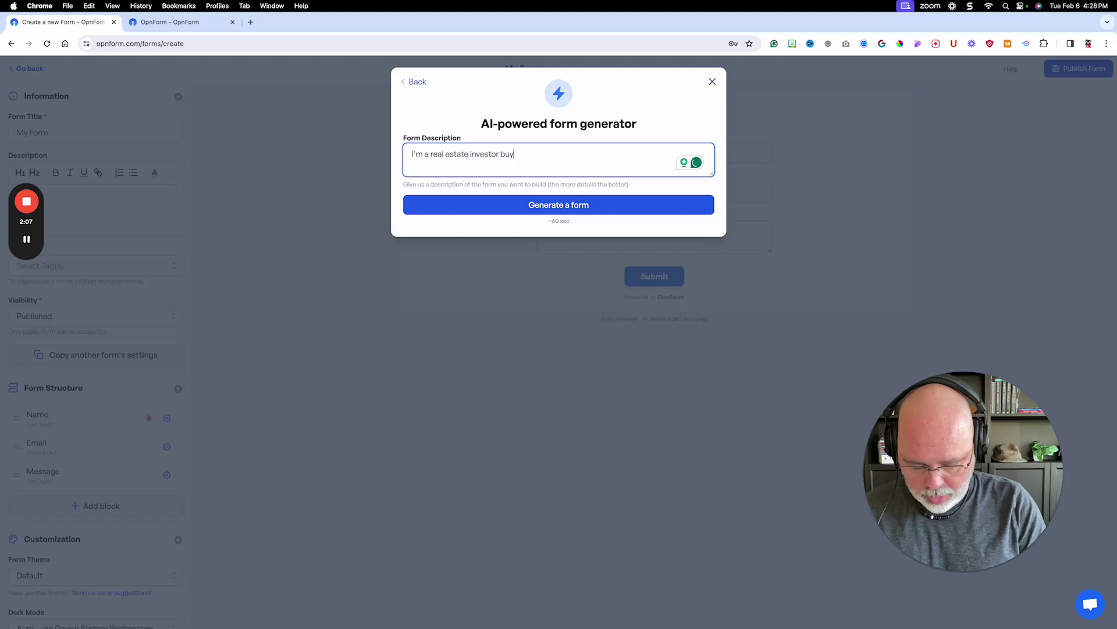
{"action": "type", "text": "ing hous"}
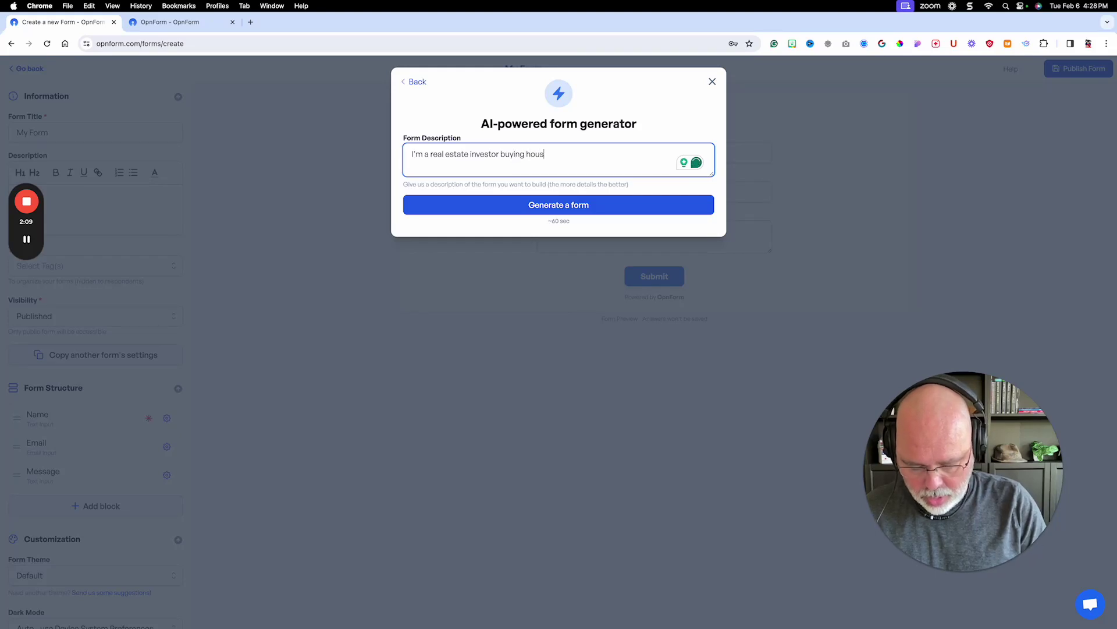
{"action": "type", "text": "es from "}
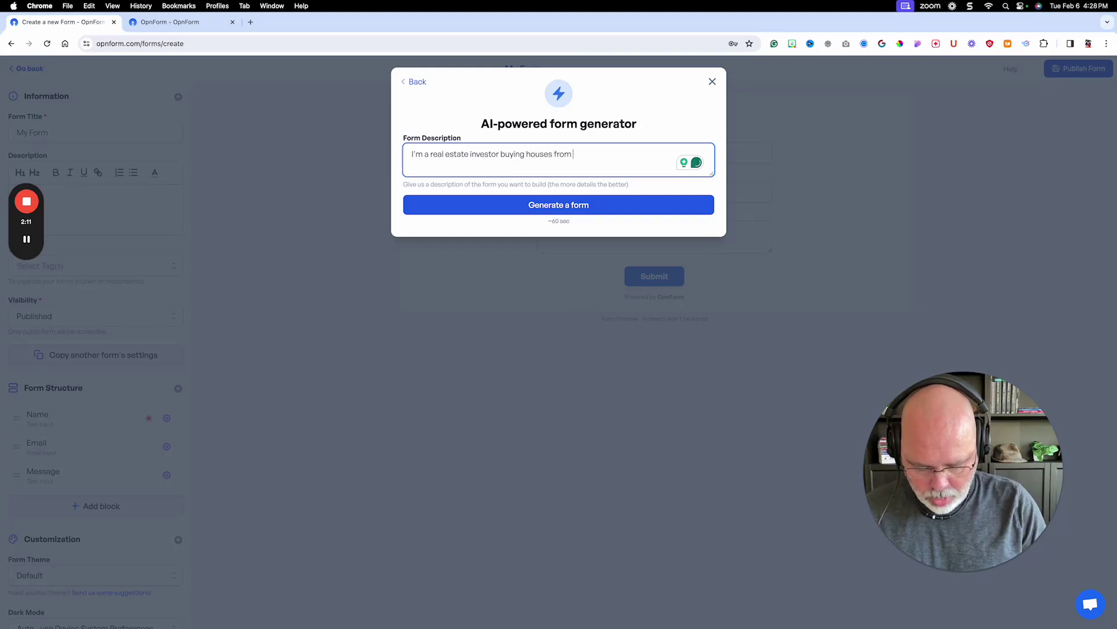
{"action": "type", "text": "motivate"}
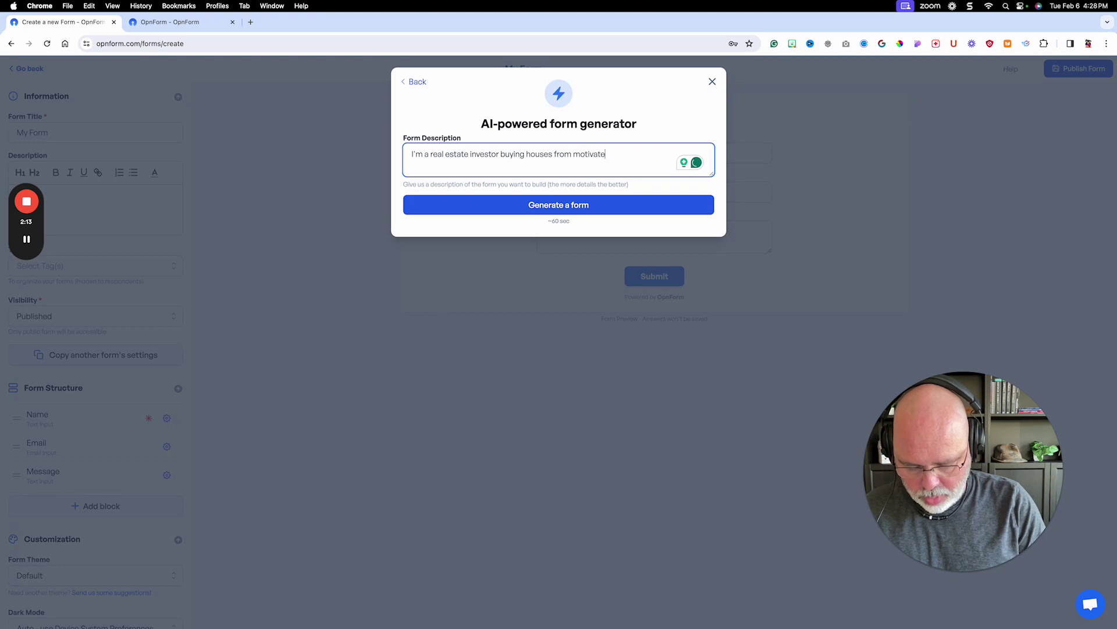
{"action": "type", "text": "d sellers."}
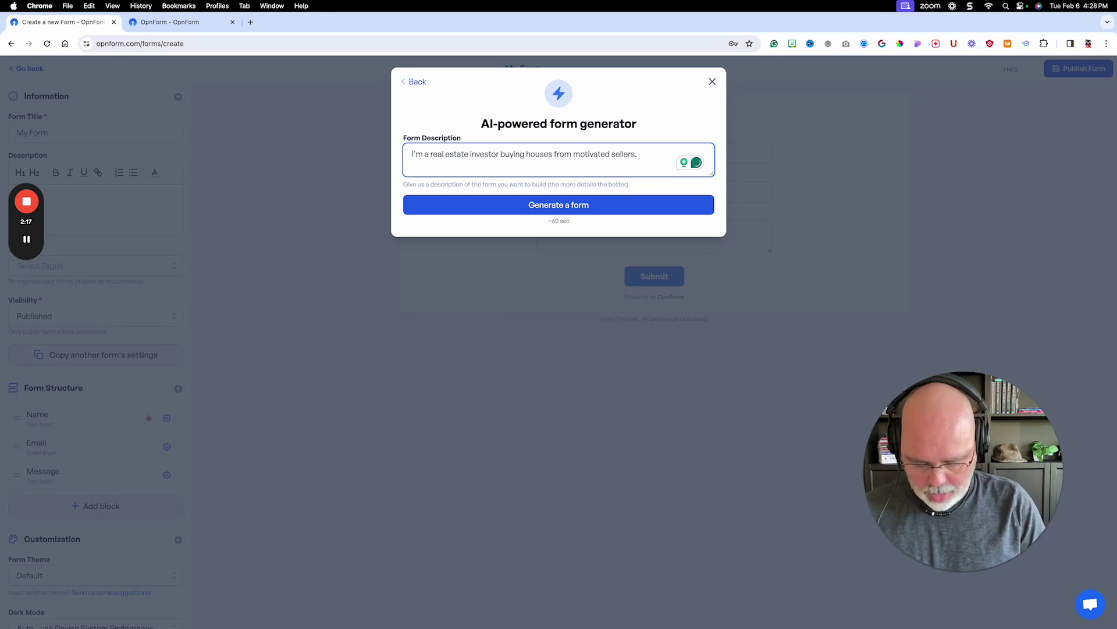
{"action": "type", "text": " create"}
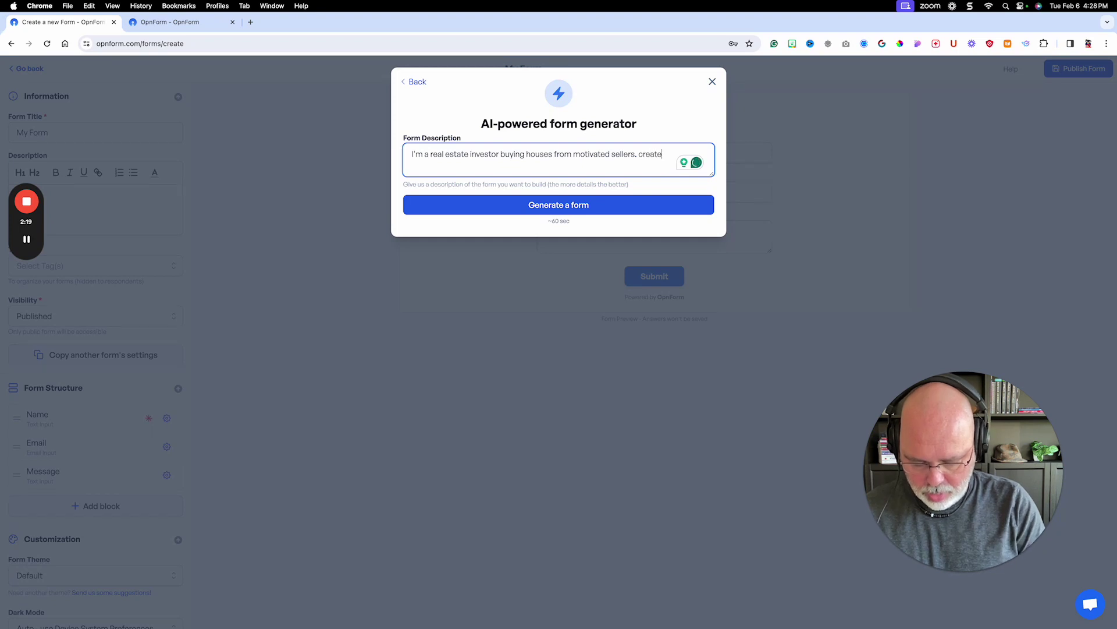
{"action": "type", "text": " a form"}
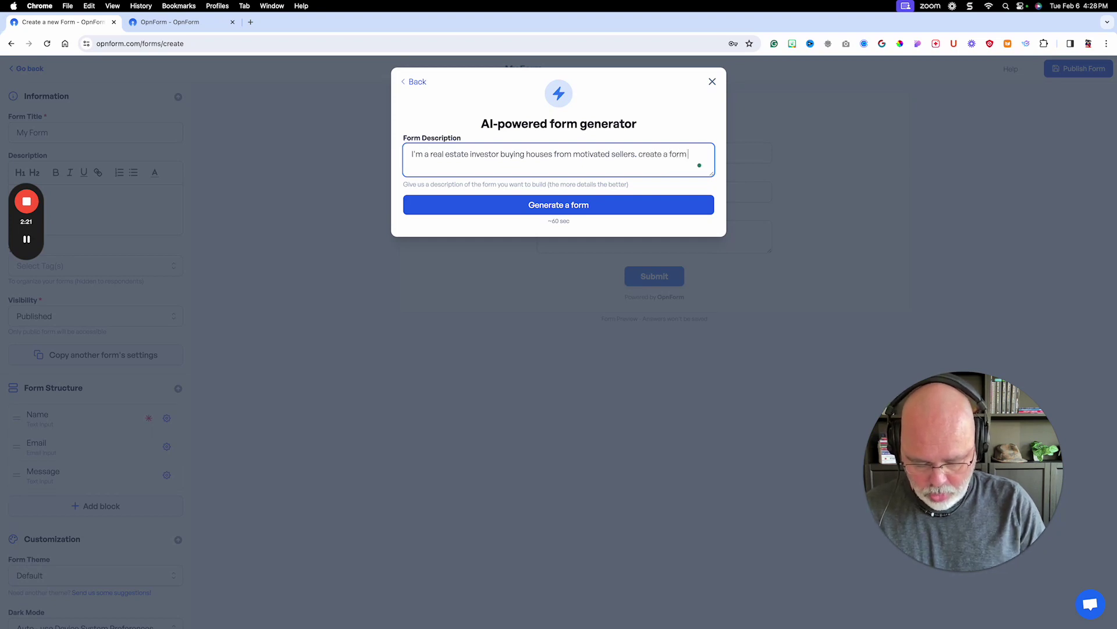
{"action": "type", "text": " to doll"}
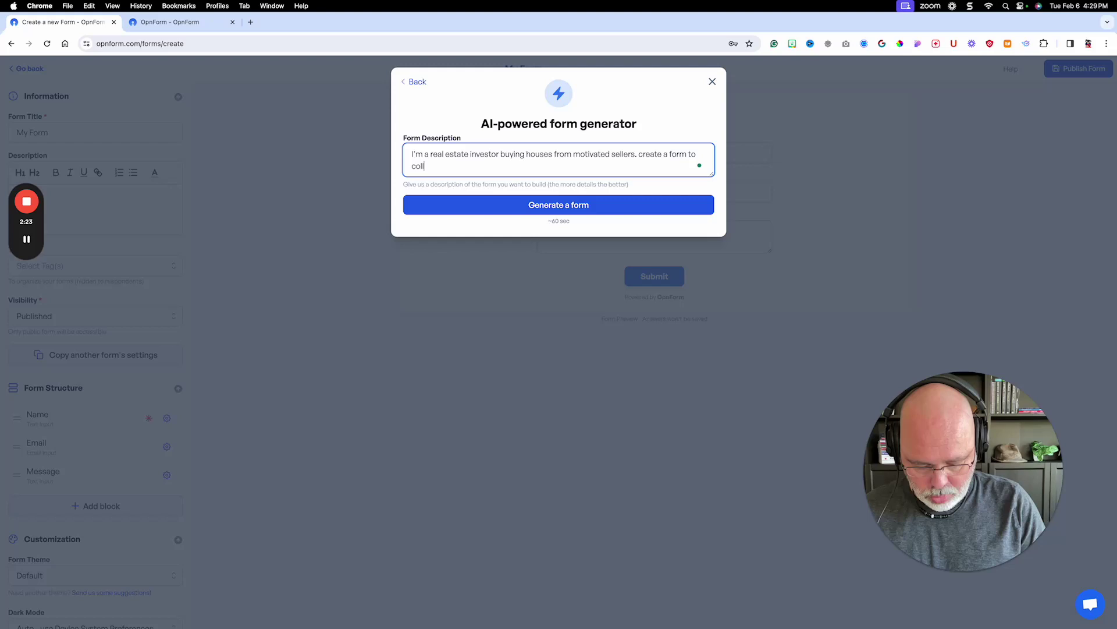
{"action": "type", "text": "ect"}
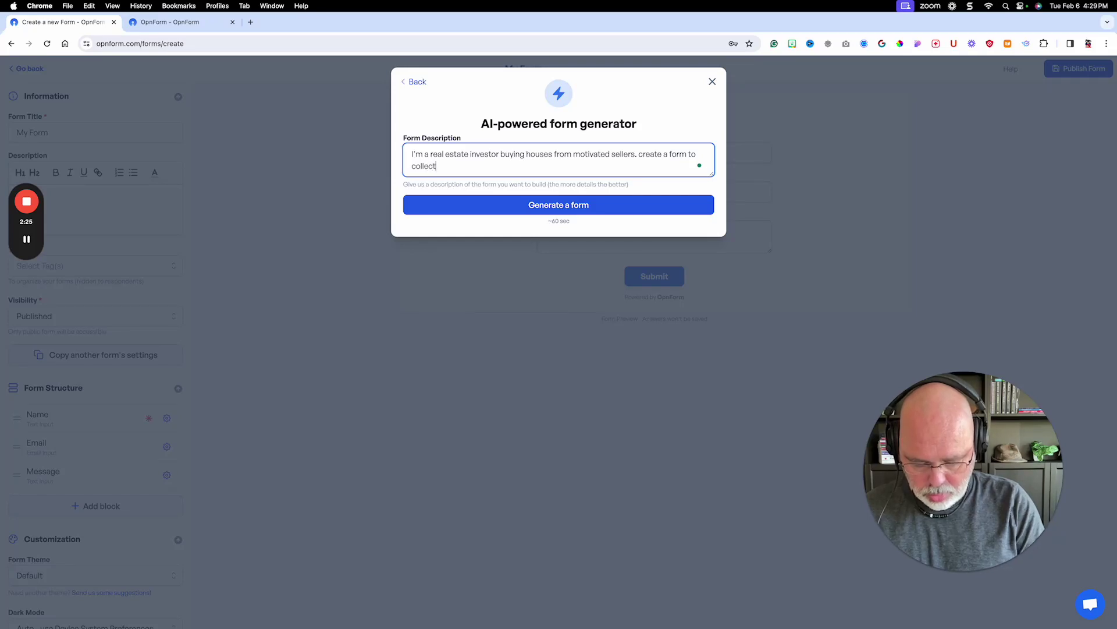
{"action": "type", "text": " their in"}
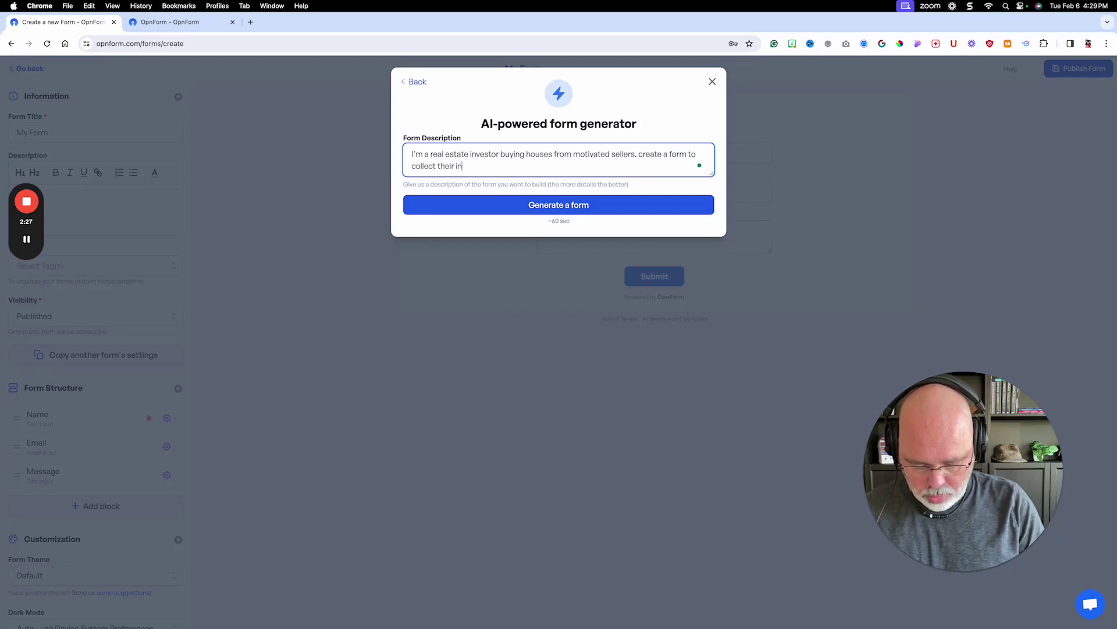
{"action": "type", "text": "formation."}
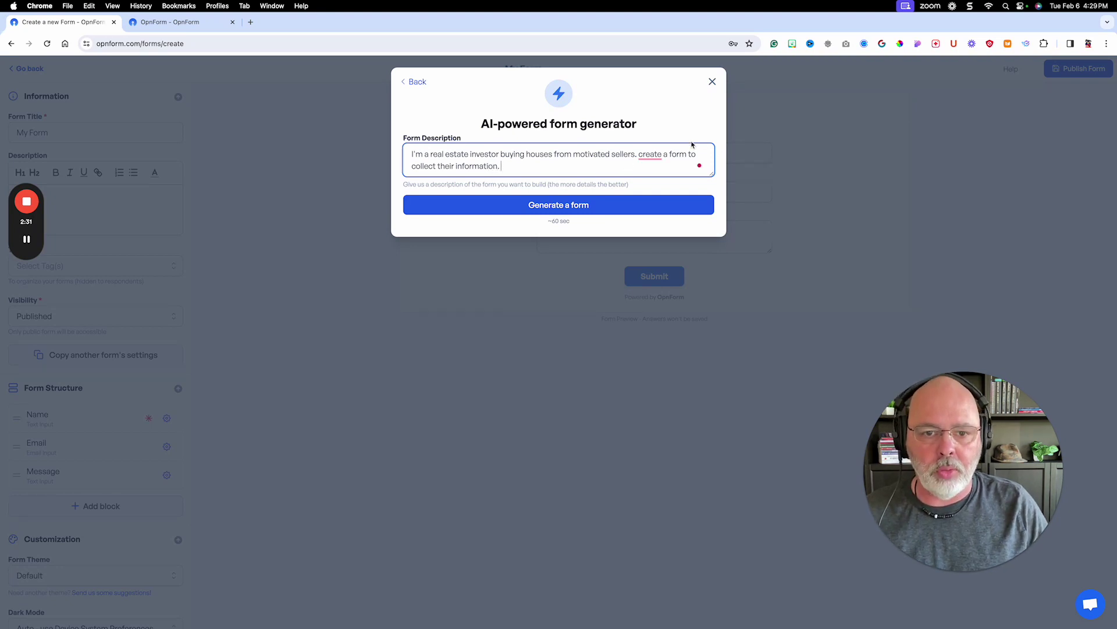
{"action": "mouse_move", "coordinate": [651, 155]}
{"action": "left_click", "coordinate": [652, 185]}
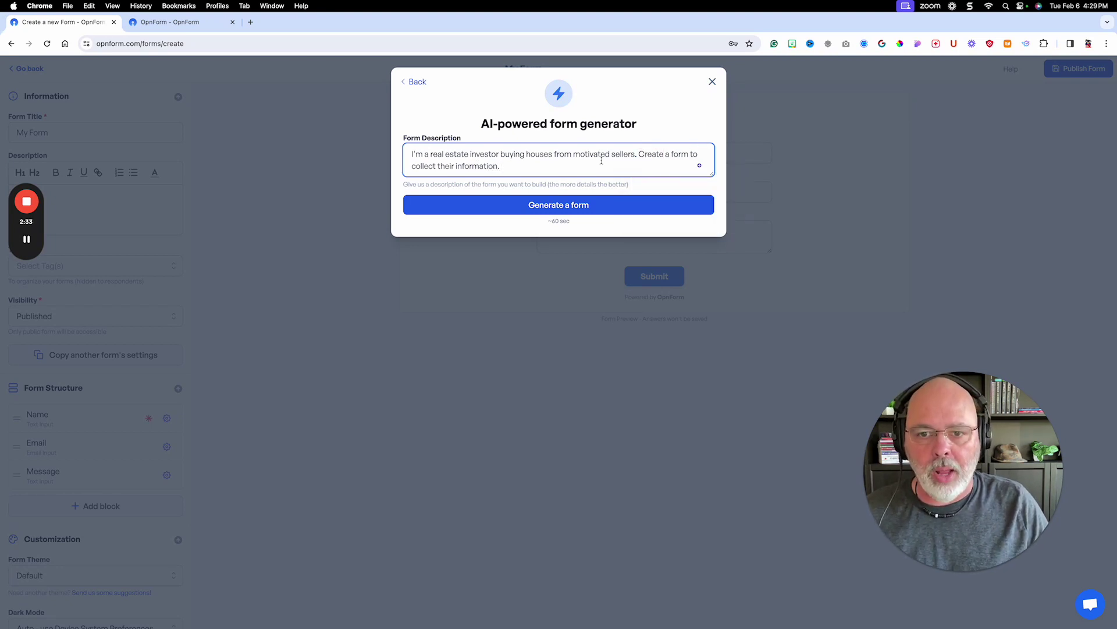
{"action": "left_click", "coordinate": [581, 205]}
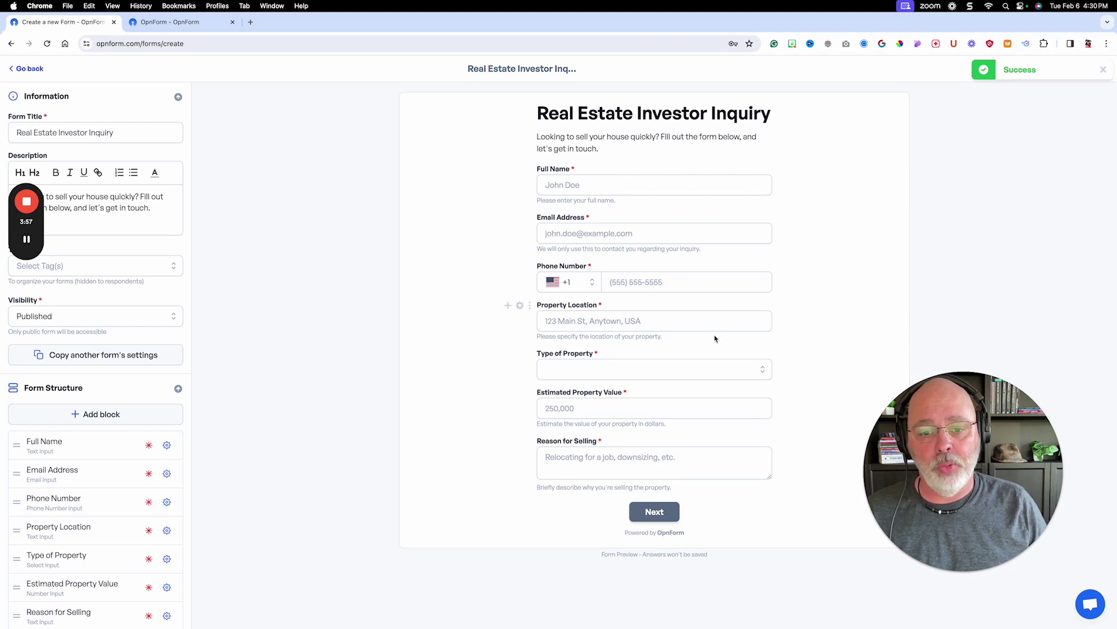
Check the Type of Property answer options, then preview the form's second page
{"action": "left_click", "coordinate": [631, 376]}
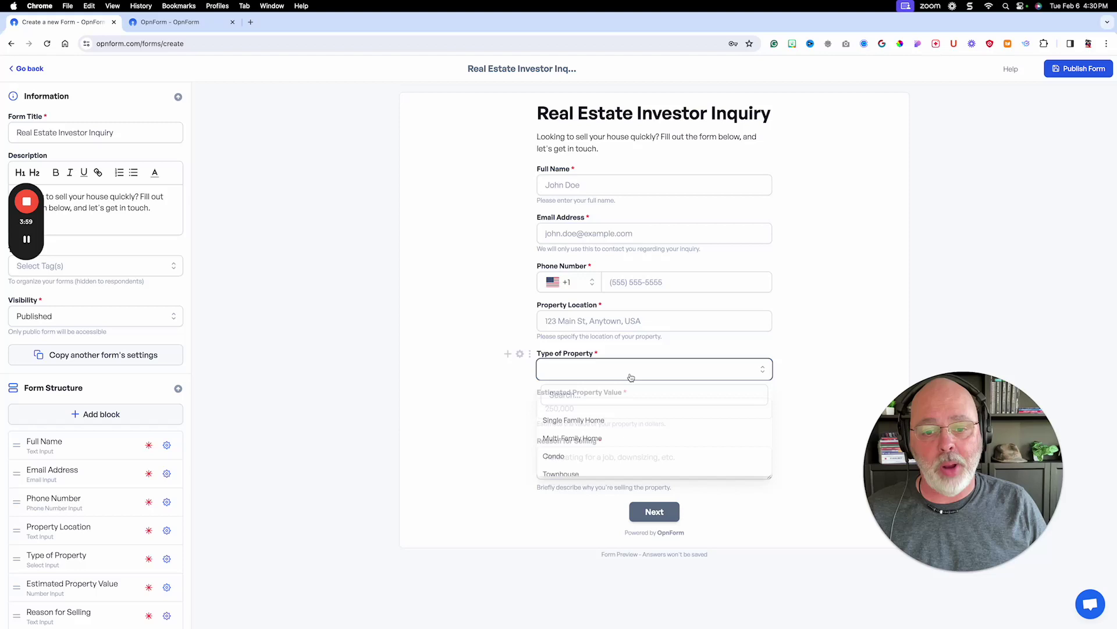
{"action": "scroll", "coordinate": [633, 434], "scroll_direction": "down", "scroll_amount": 1}
{"action": "scroll", "coordinate": [635, 425], "scroll_direction": "up", "scroll_amount": 1}
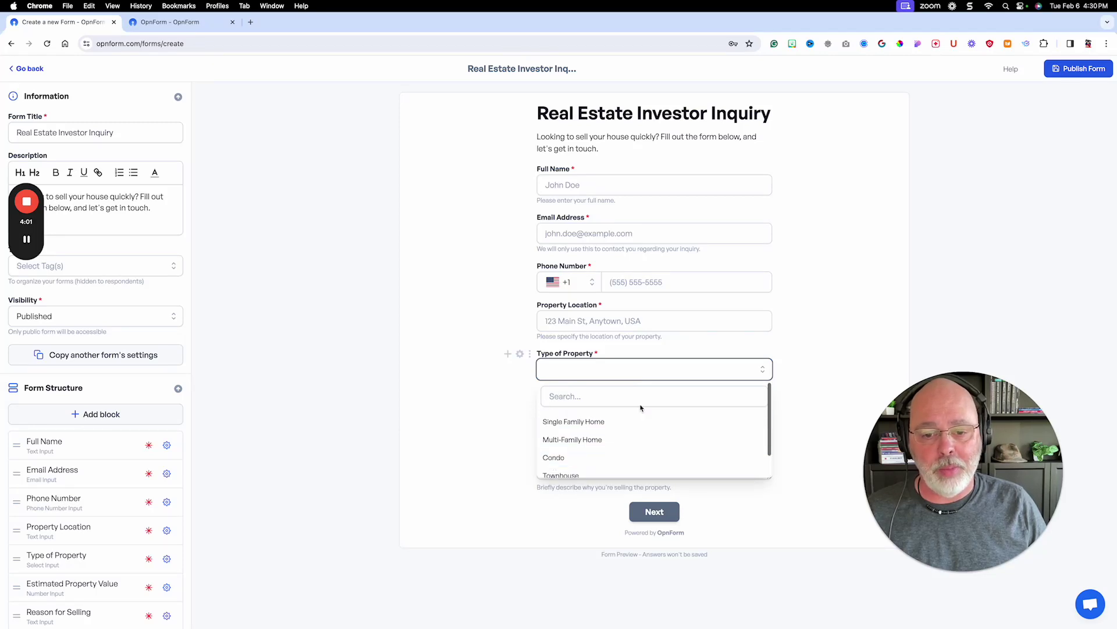
{"action": "left_click", "coordinate": [789, 342]}
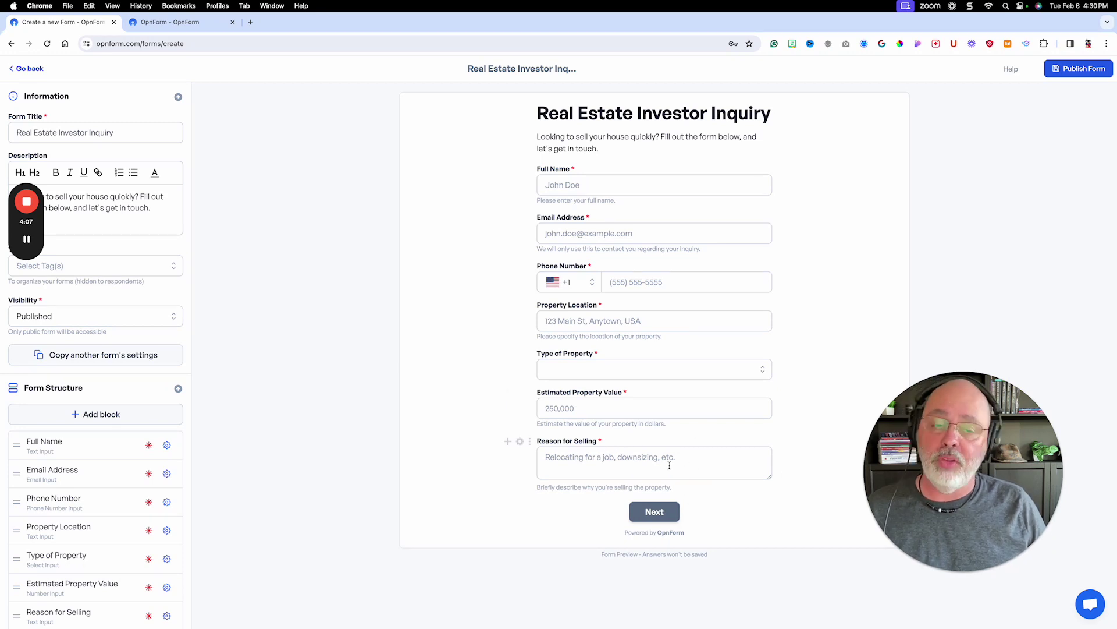
{"action": "left_click", "coordinate": [660, 512]}
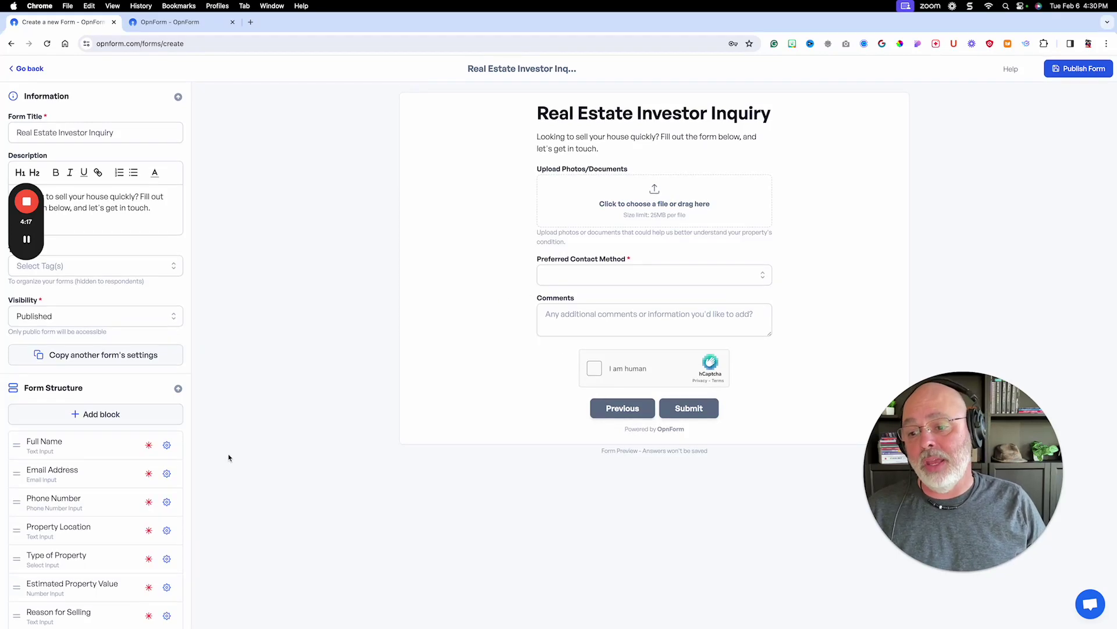
Scroll the Form Structure list and bring up the Add Block panel of input and layout blocks
{"action": "scroll", "coordinate": [134, 442], "scroll_direction": "down", "scroll_amount": 2}
{"action": "scroll", "coordinate": [140, 441], "scroll_direction": "down", "scroll_amount": 4}
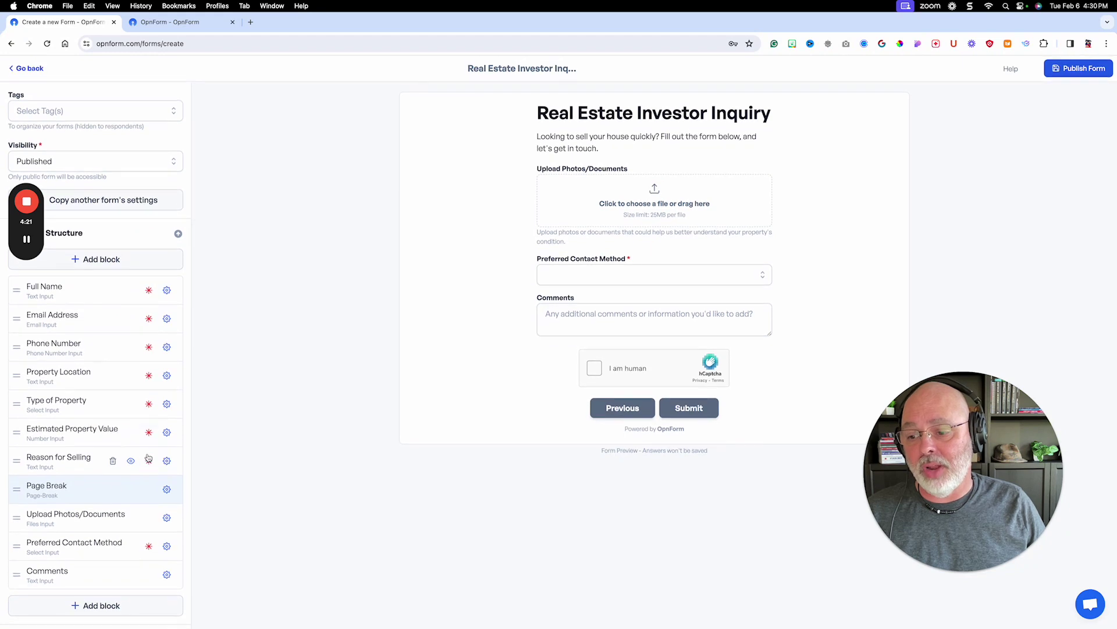
{"action": "scroll", "coordinate": [139, 439], "scroll_direction": "down", "scroll_amount": 7}
{"action": "left_click", "coordinate": [105, 436]}
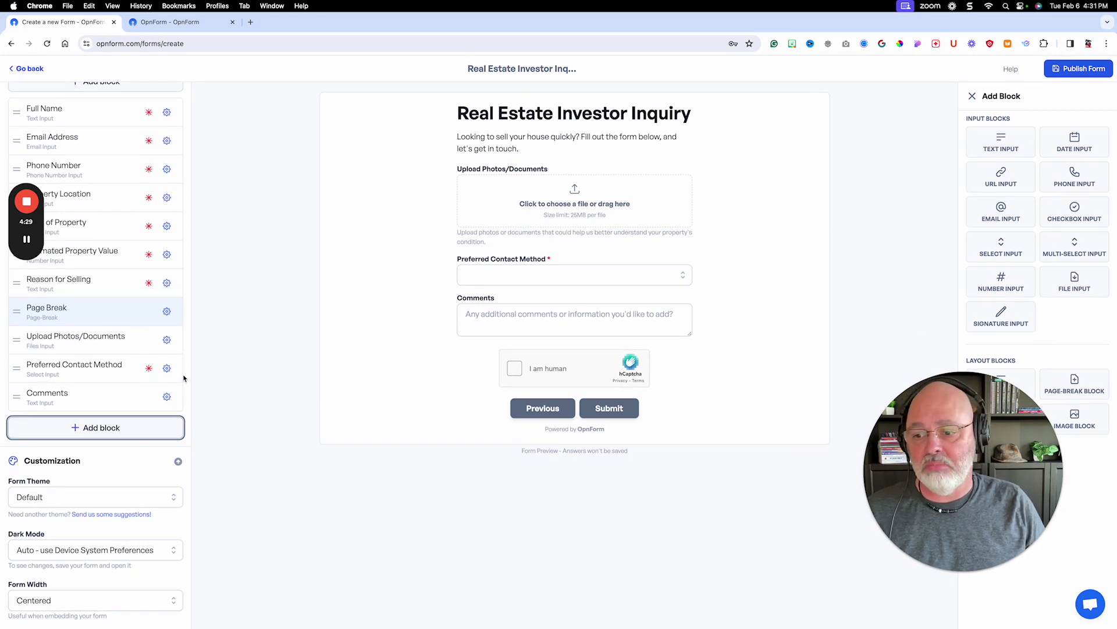
Publish the Real Estate Investor Inquiry form, review its share options, and return to Your Forms
{"action": "left_click", "coordinate": [1103, 68]}
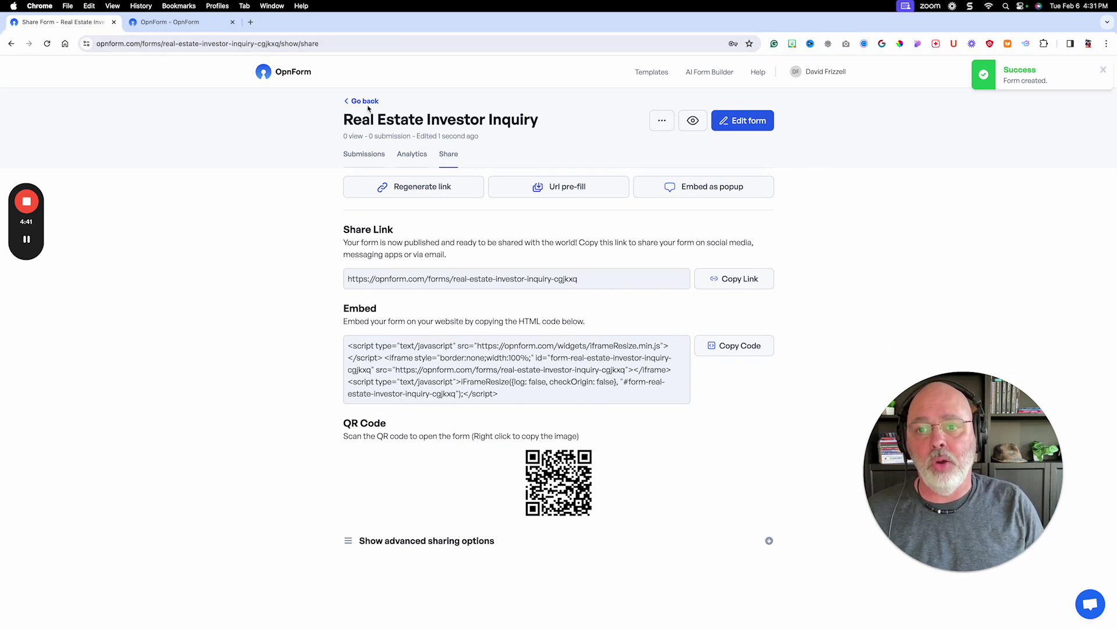
{"action": "left_click", "coordinate": [299, 77]}
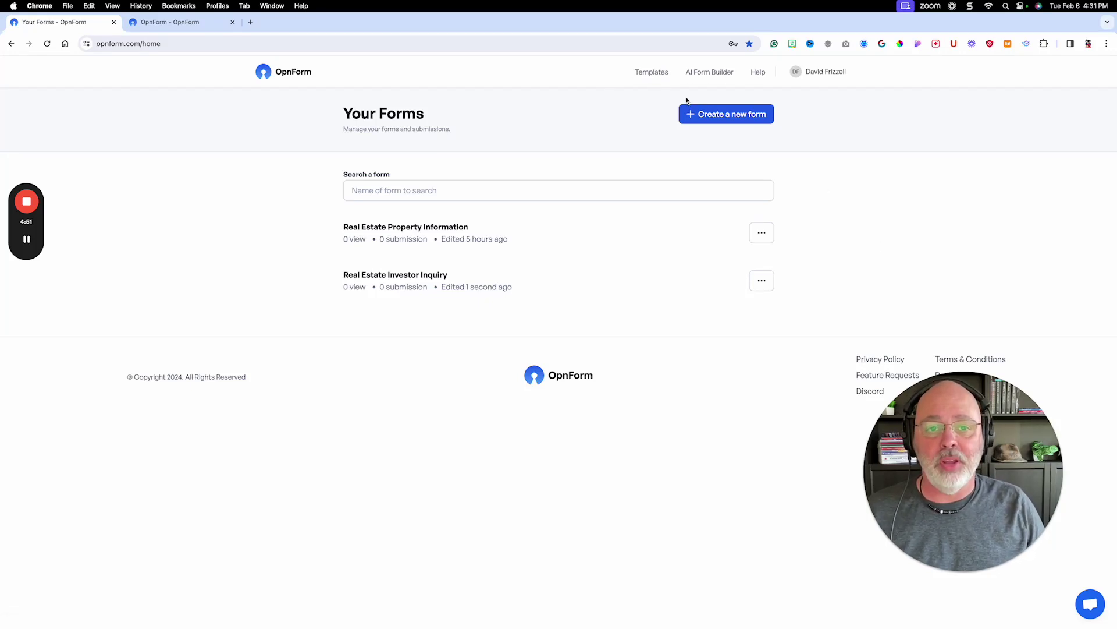
Browse the Form Templates gallery, then switch to the OpnForm landing page tab
{"action": "left_click", "coordinate": [651, 72]}
{"action": "scroll", "coordinate": [812, 212], "scroll_direction": "down", "scroll_amount": 2}
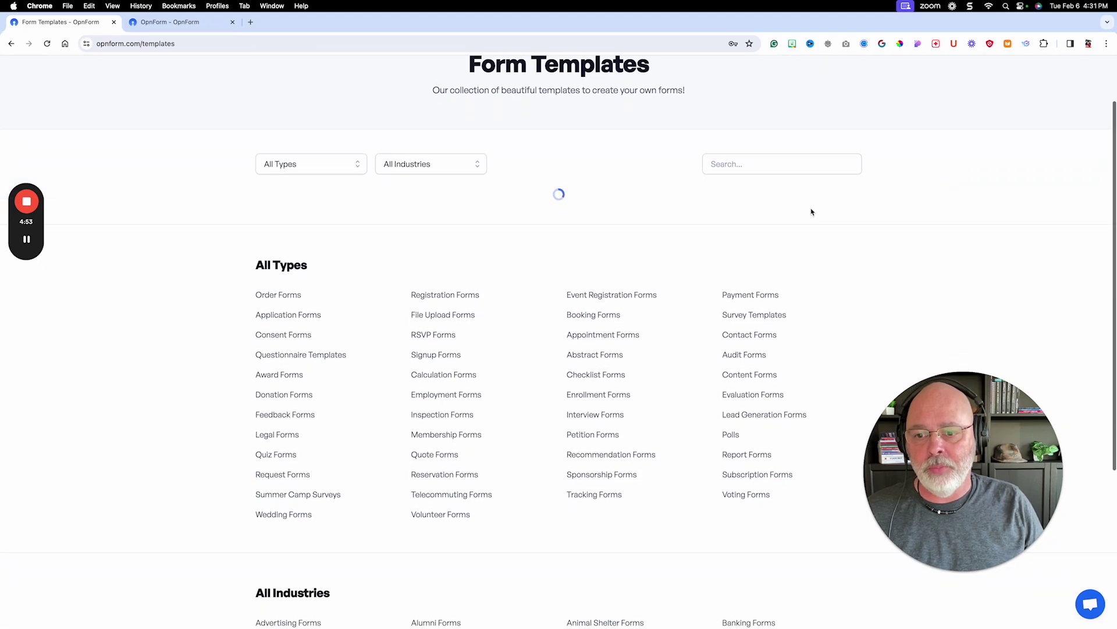
{"action": "scroll", "coordinate": [322, 252], "scroll_direction": "down", "scroll_amount": 5}
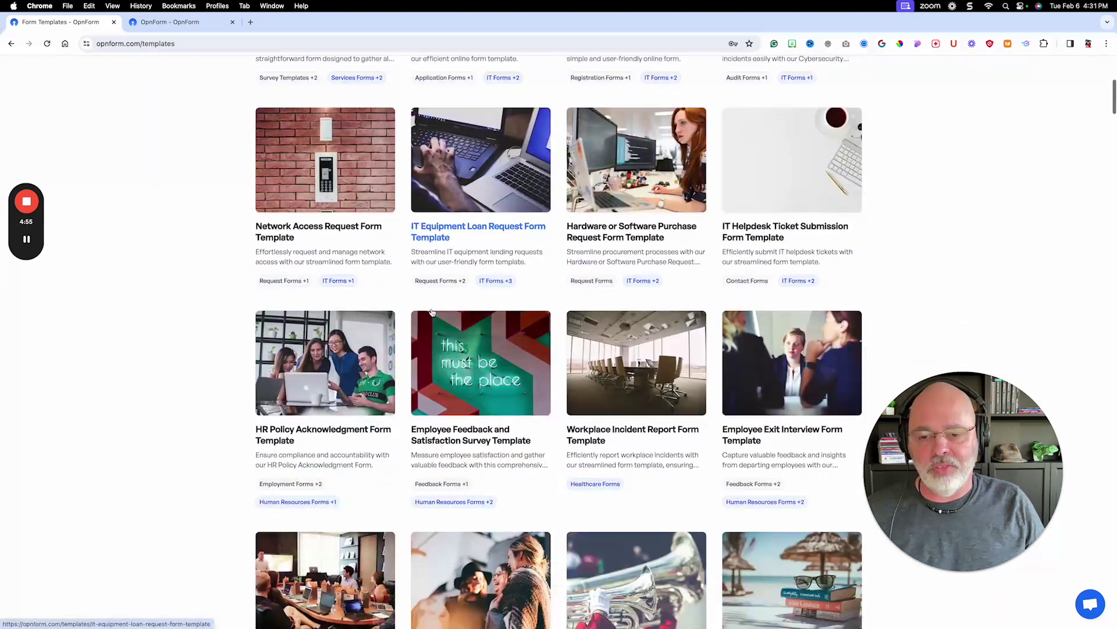
{"action": "scroll", "coordinate": [433, 313], "scroll_direction": "down", "scroll_amount": 10}
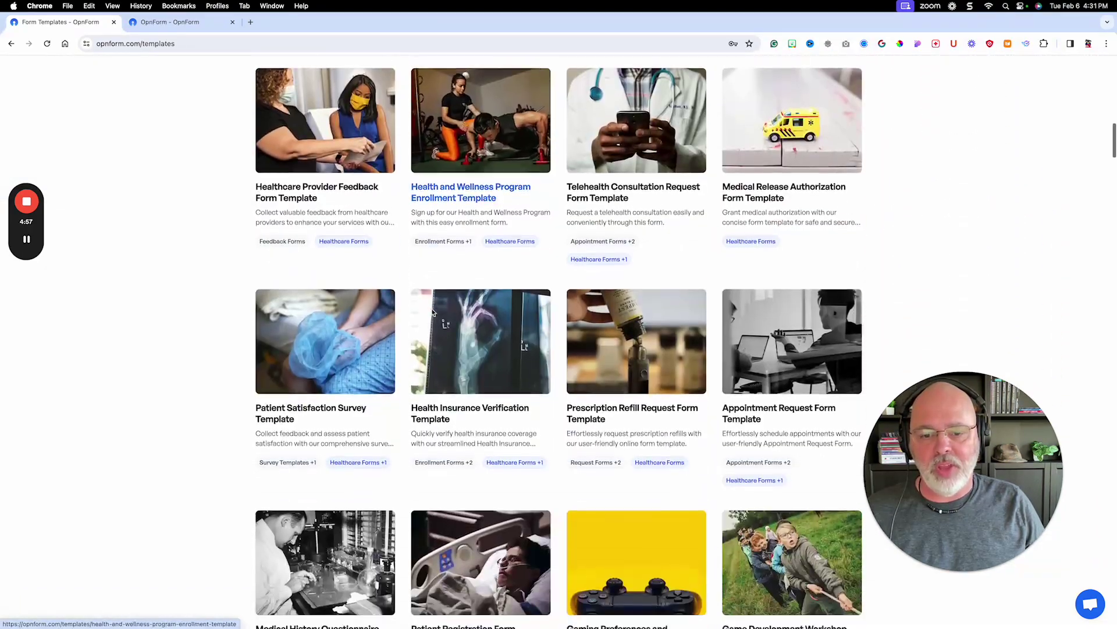
{"action": "scroll", "coordinate": [432, 313], "scroll_direction": "down", "scroll_amount": 5}
{"action": "scroll", "coordinate": [432, 313], "scroll_direction": "up", "scroll_amount": 20}
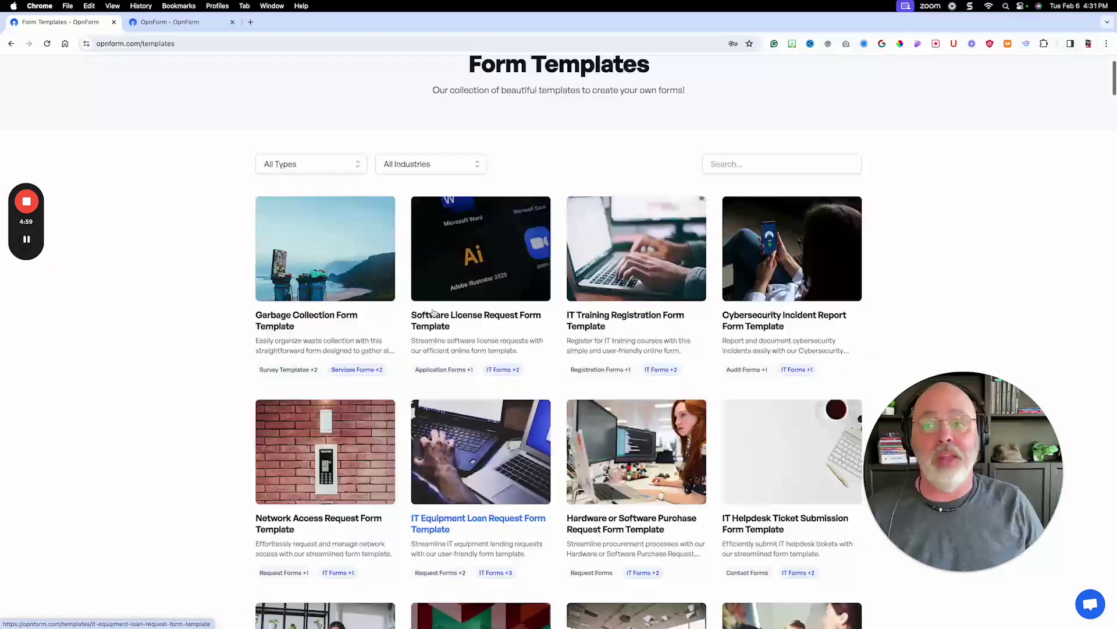
{"action": "scroll", "coordinate": [432, 312], "scroll_direction": "up", "scroll_amount": 2}
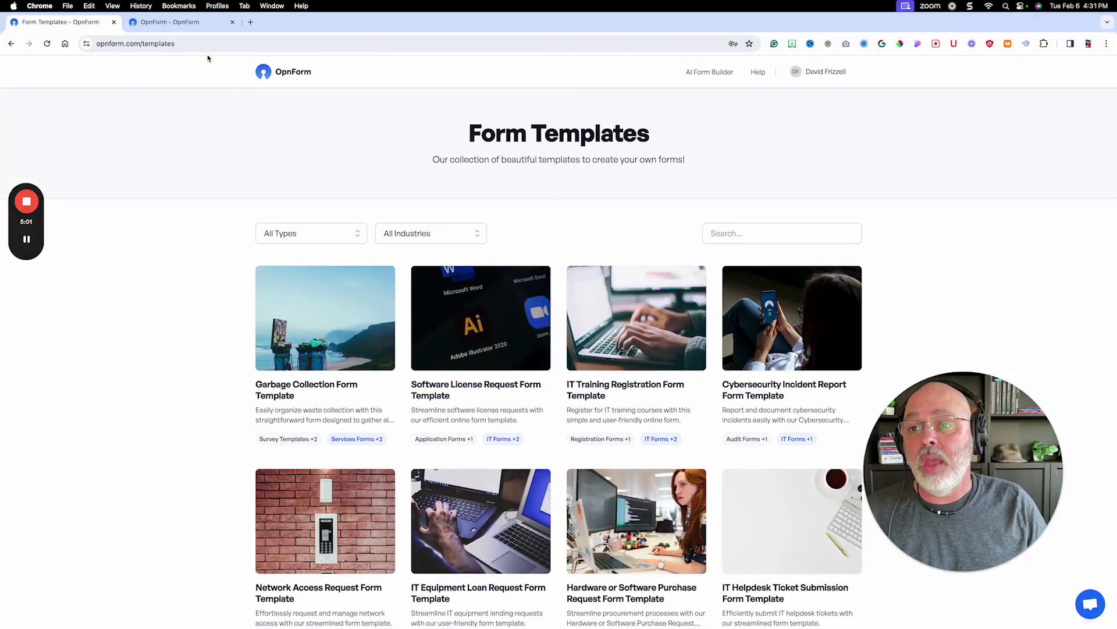
{"action": "left_click", "coordinate": [191, 23]}
{"action": "scroll", "coordinate": [807, 200], "scroll_direction": "down", "scroll_amount": 5}
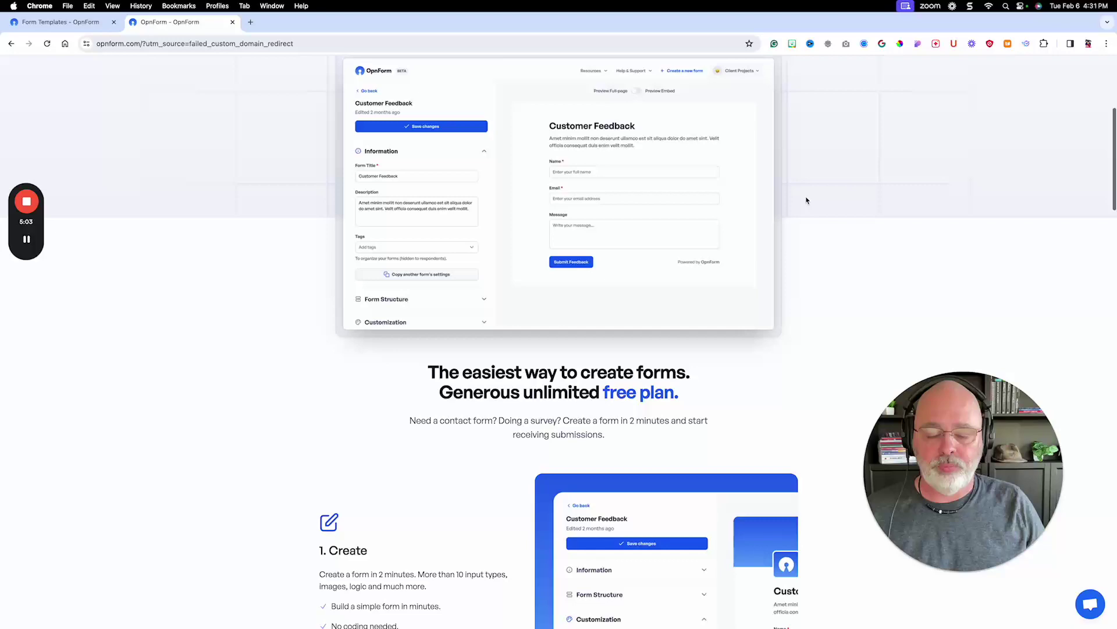
{"action": "scroll", "coordinate": [807, 200], "scroll_direction": "down", "scroll_amount": 15}
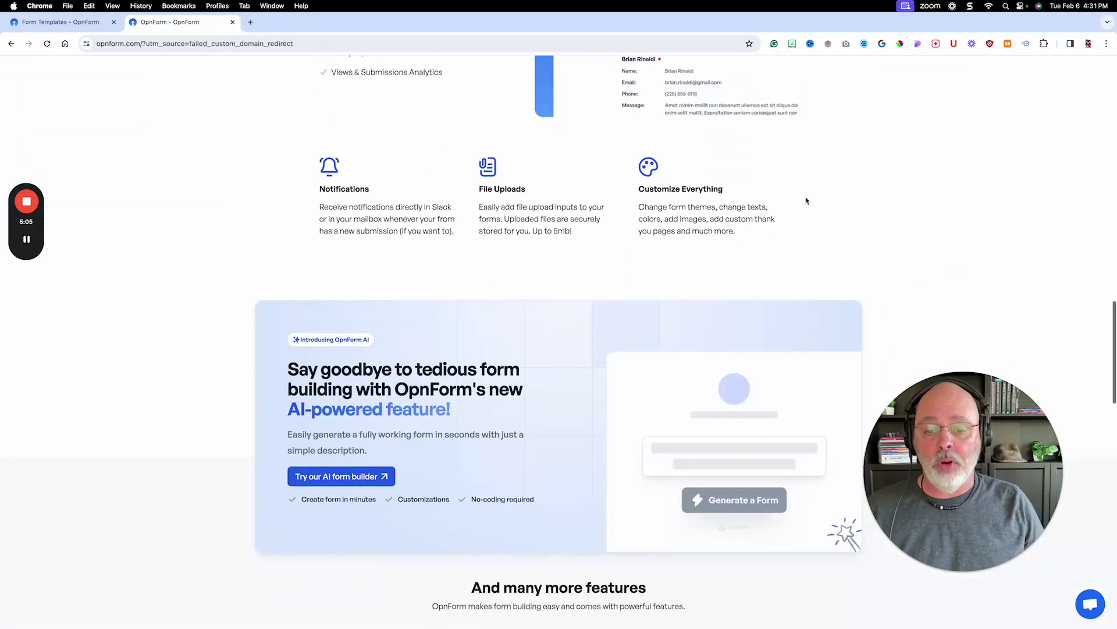
{"action": "scroll", "coordinate": [807, 200], "scroll_direction": "down", "scroll_amount": 8}
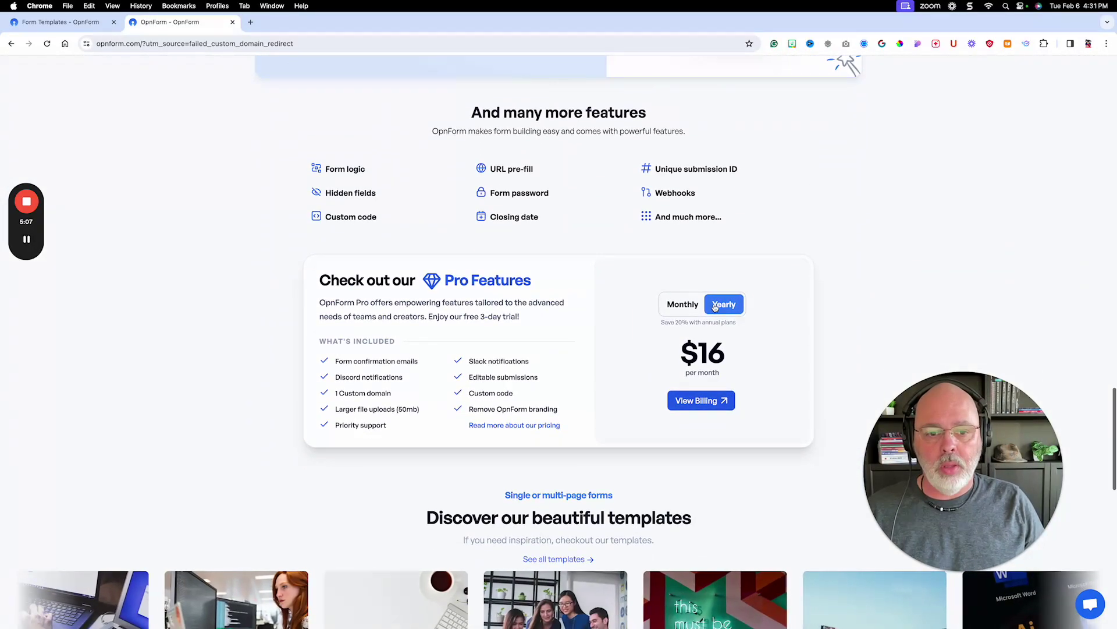
{"action": "left_click", "coordinate": [685, 305]}
{"action": "left_click", "coordinate": [726, 306]}
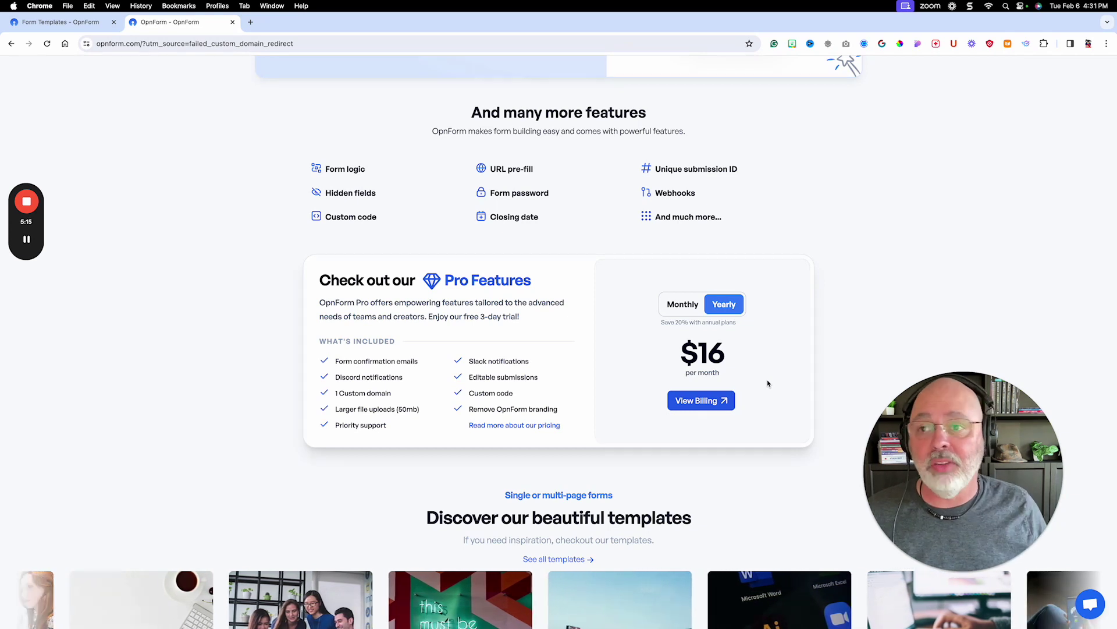
{"action": "scroll", "coordinate": [776, 357], "scroll_direction": "up", "scroll_amount": 2}
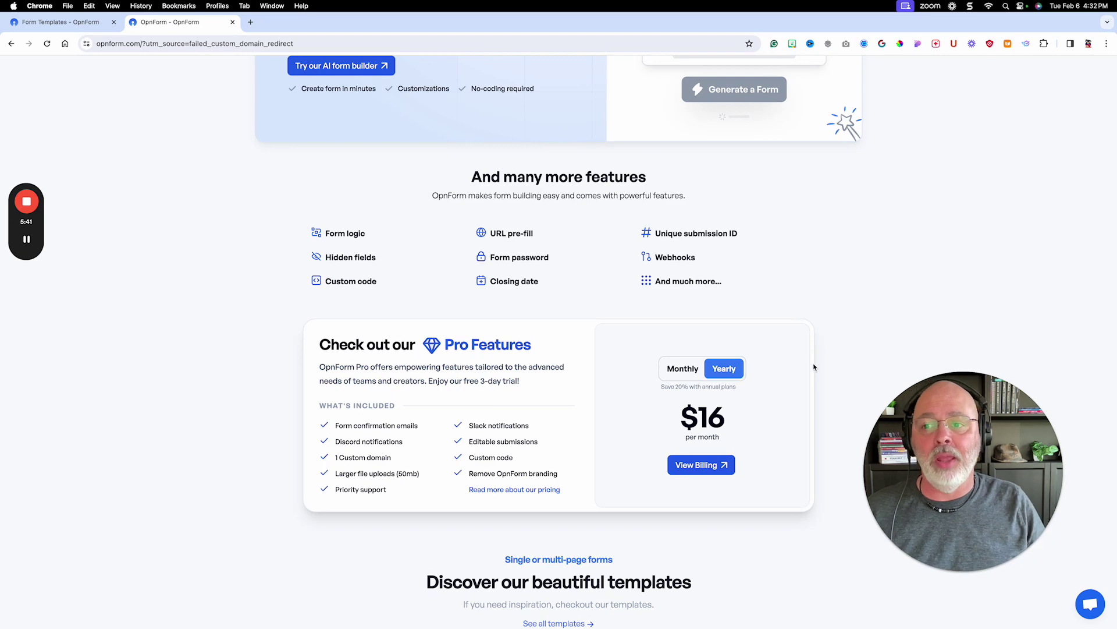
{"action": "scroll", "coordinate": [919, 288], "scroll_direction": "up", "scroll_amount": 10}
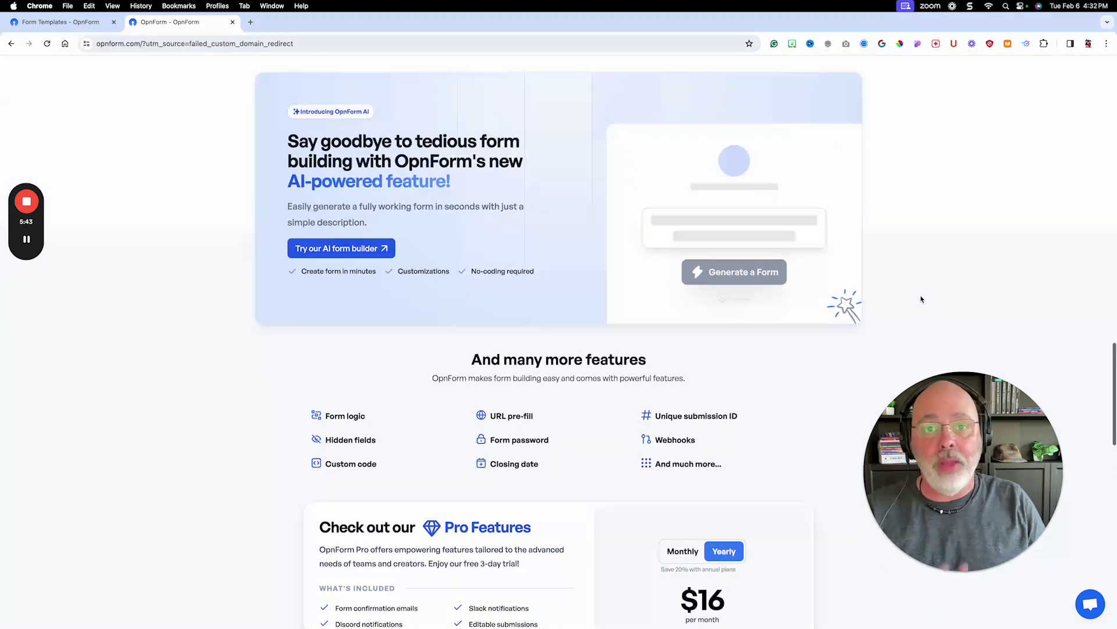
{"action": "scroll", "coordinate": [930, 302], "scroll_direction": "up", "scroll_amount": 15}
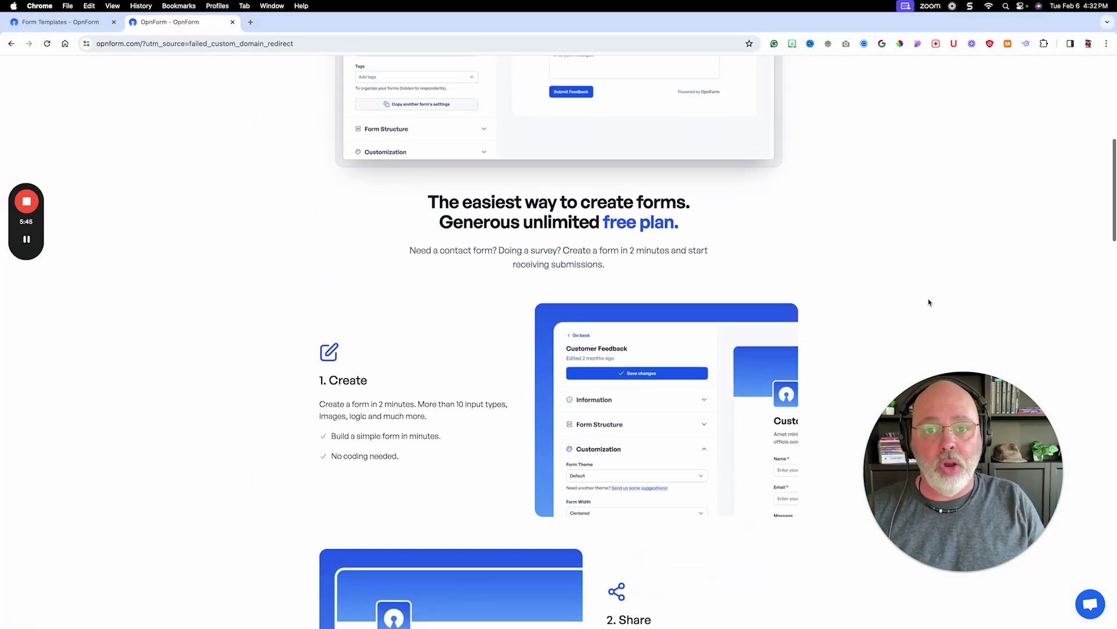